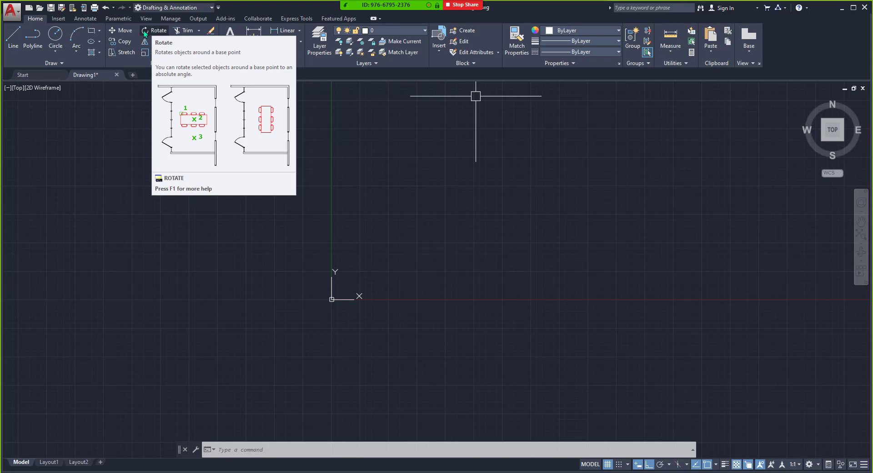
Step: Draw a rectangle with REC from corner 0,0, width 100 and height 50, and centre it in view
key(Escape)
key(Escape)
text(rec)
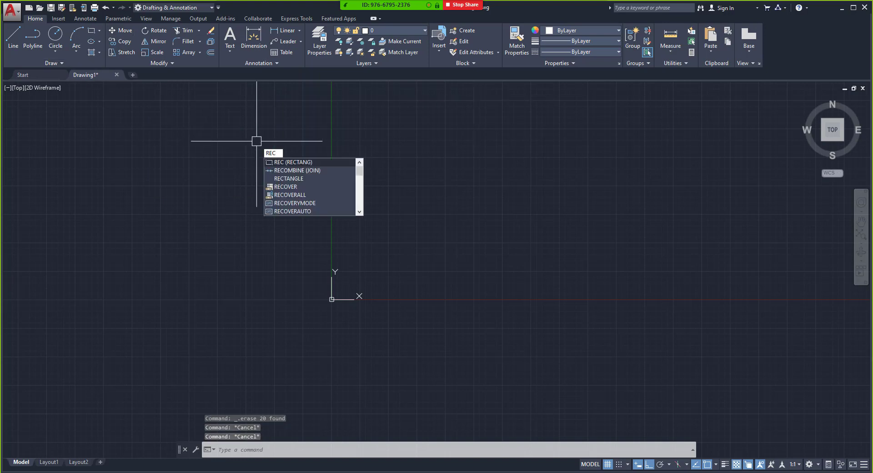
key(Return)
text(0)
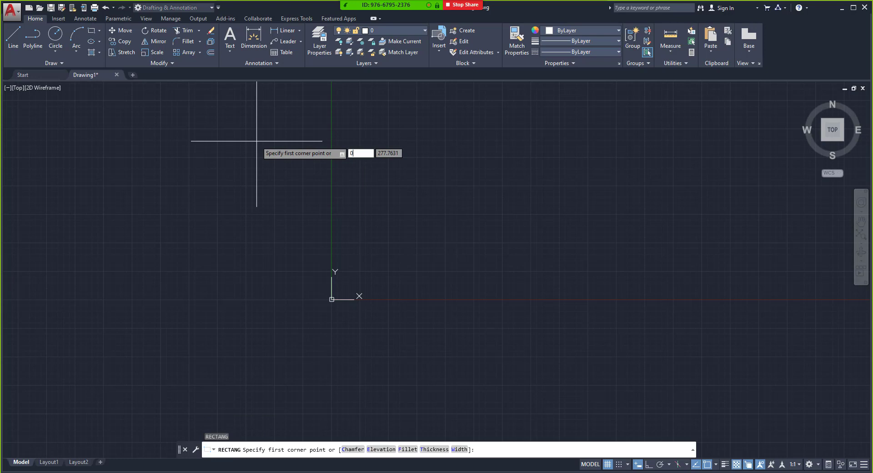
text(,0)
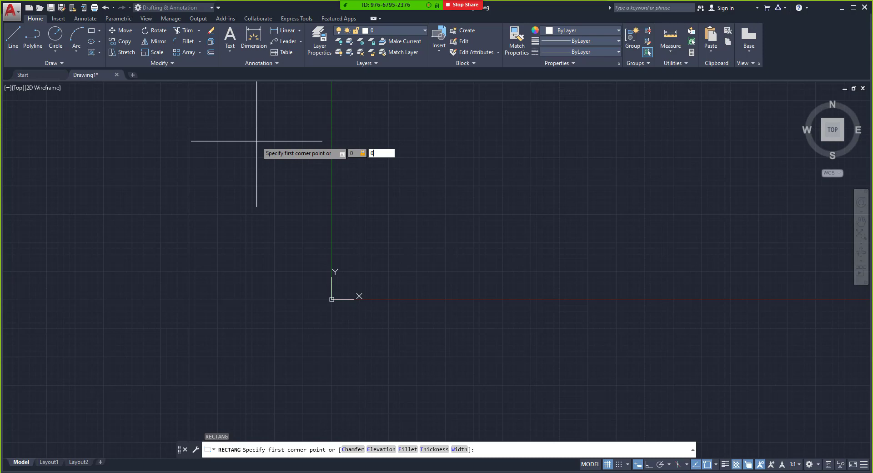
key(Return)
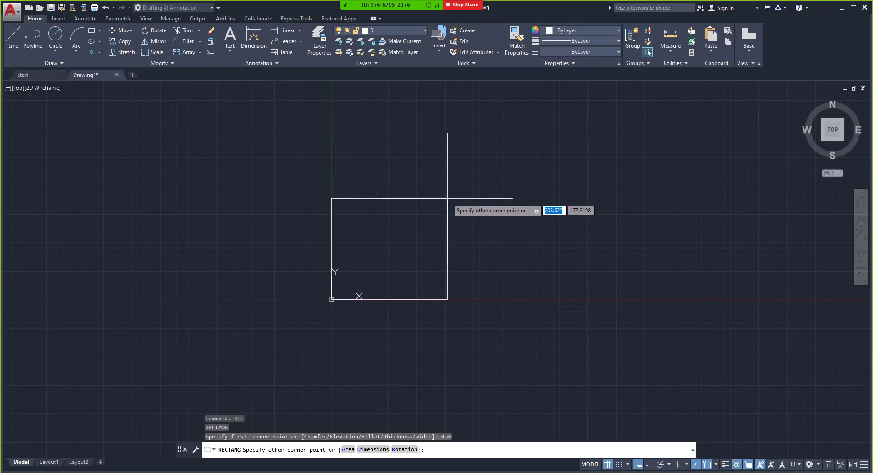
text(100)
key(Tab)
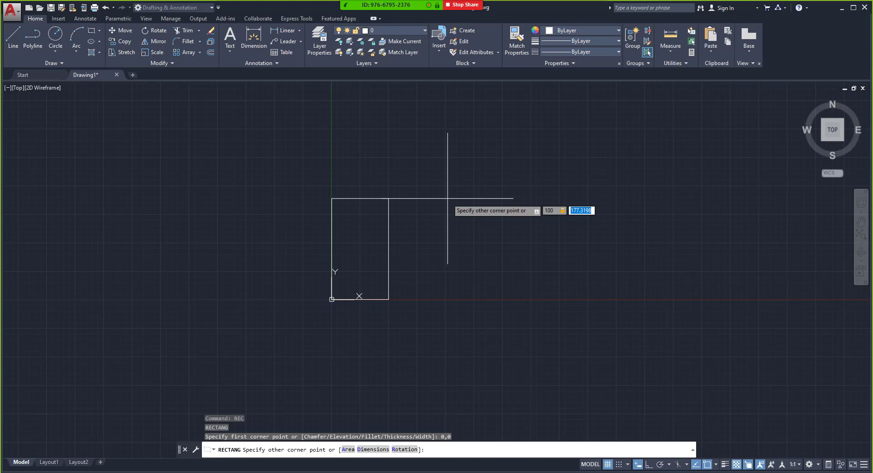
text(5)
text(0)
key(Return)
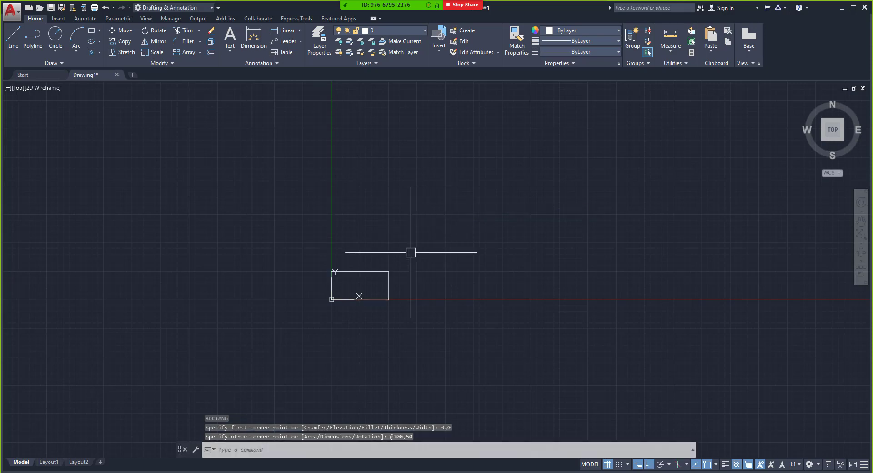
scroll(394, 280, up, 4)
middle_drag(397, 264, 454, 227)
scroll(440, 242, up, 2)
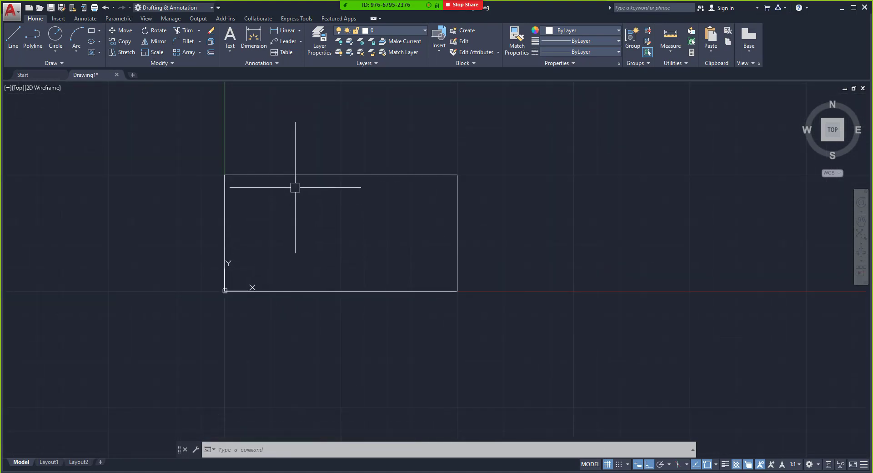
Step: Rotate the rectangle 45° about its lower-left corner at 0,0, with Ortho turned off
click(223, 245)
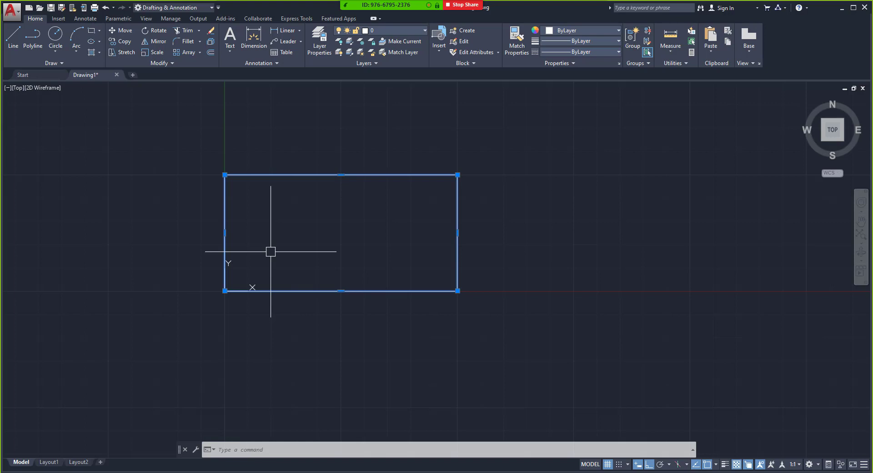
key(Escape)
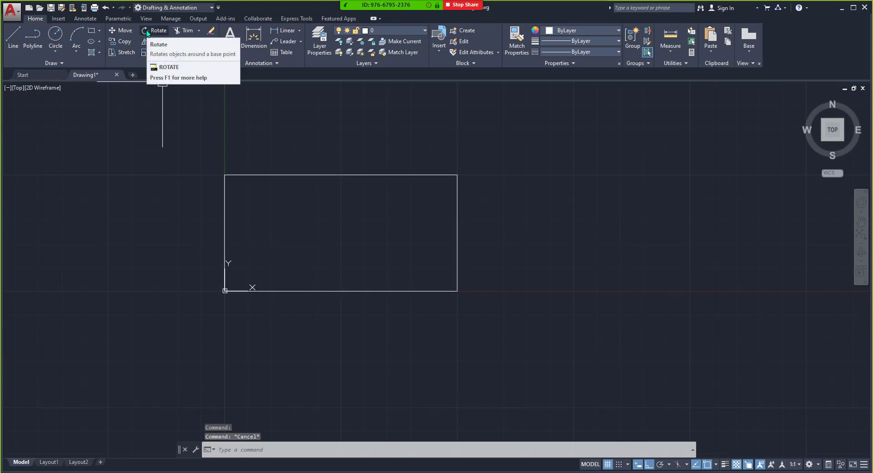
click(147, 32)
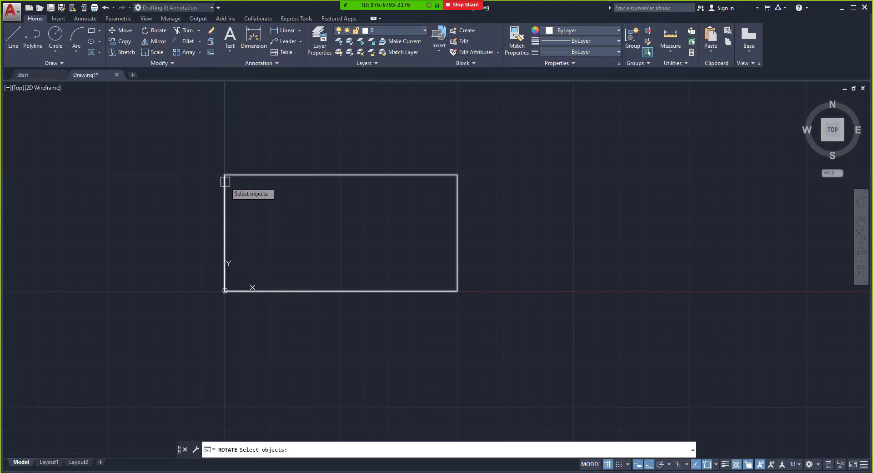
click(226, 182)
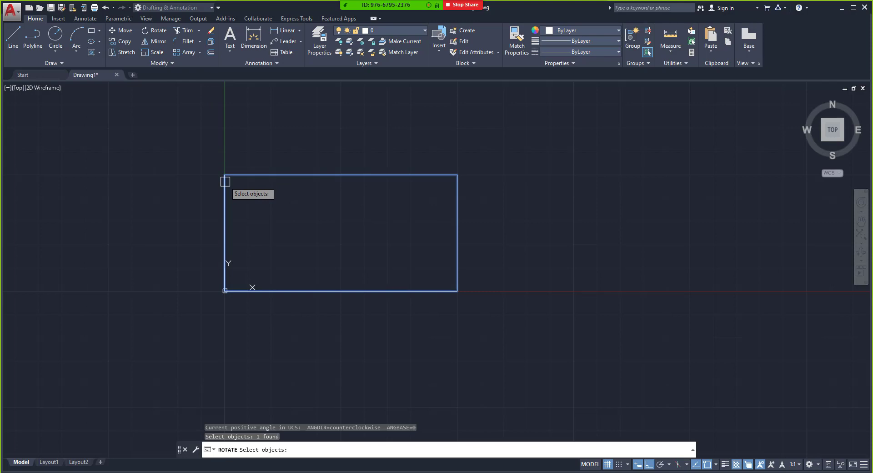
key(Return)
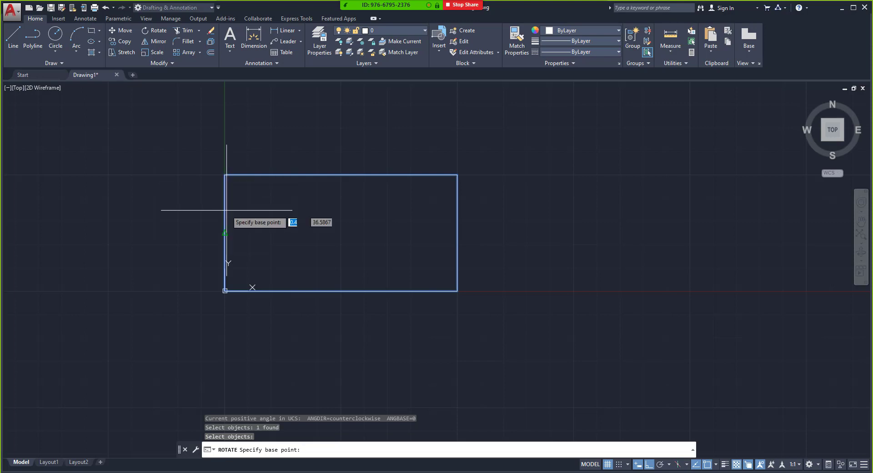
click(225, 290)
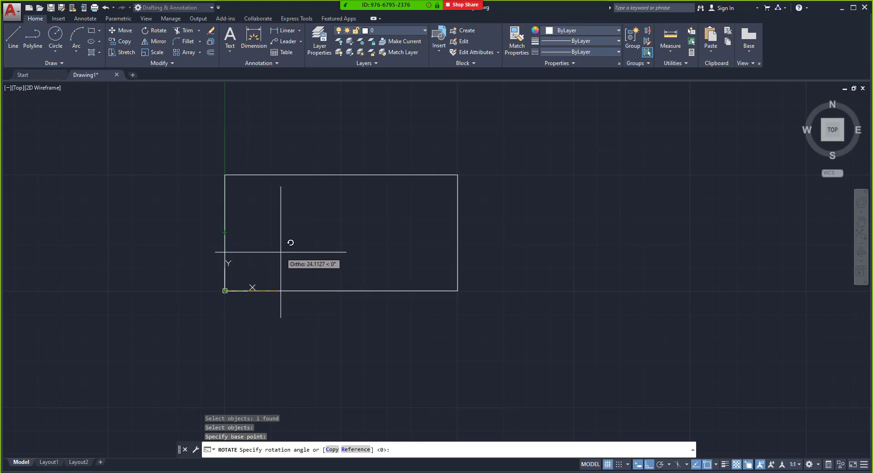
key(F8)
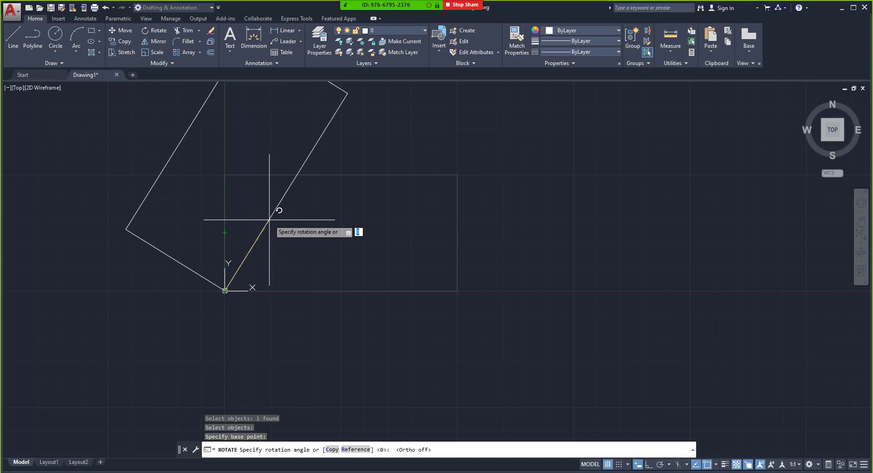
text(4)
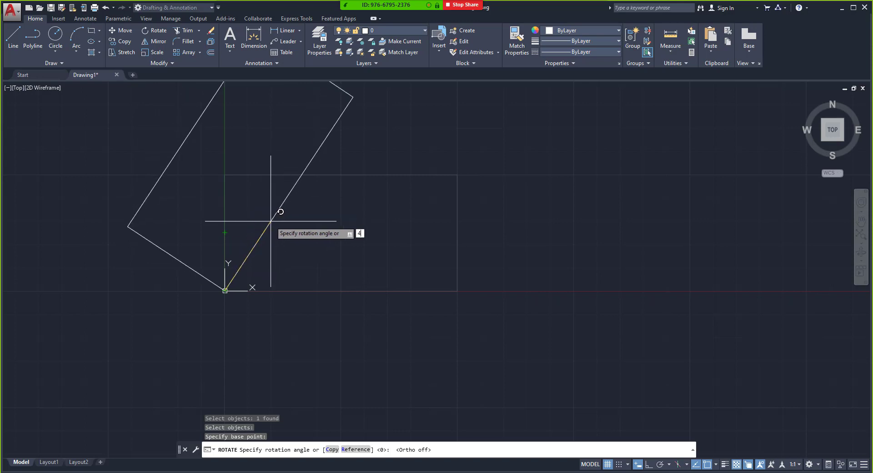
text(5)
key(Return)
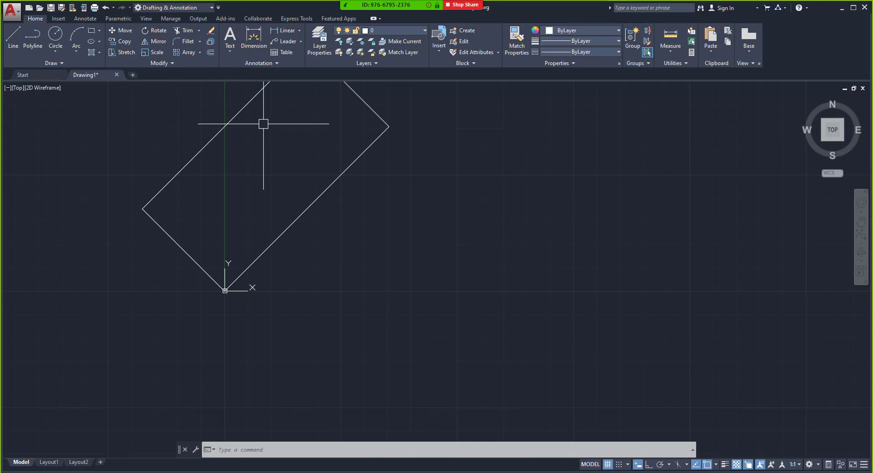
Step: Undo the 45° turn and rotate the rectangle 120° about its origin corner with RO
key(ctrl+z)
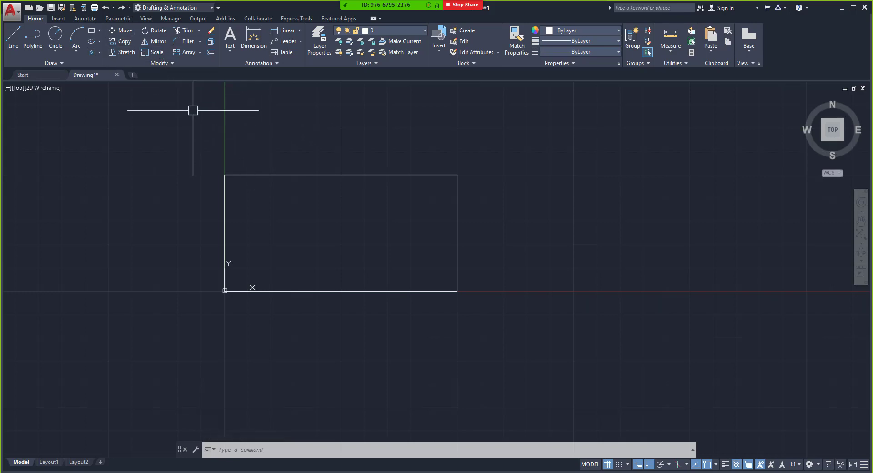
text(RO)
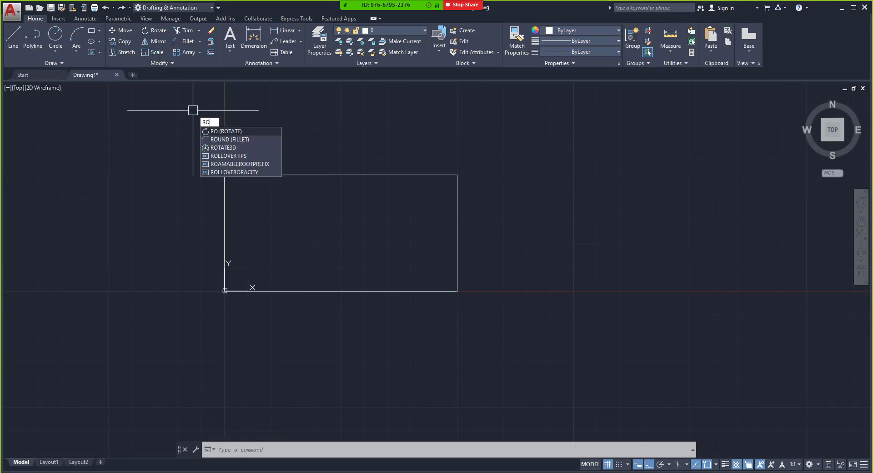
key(Return)
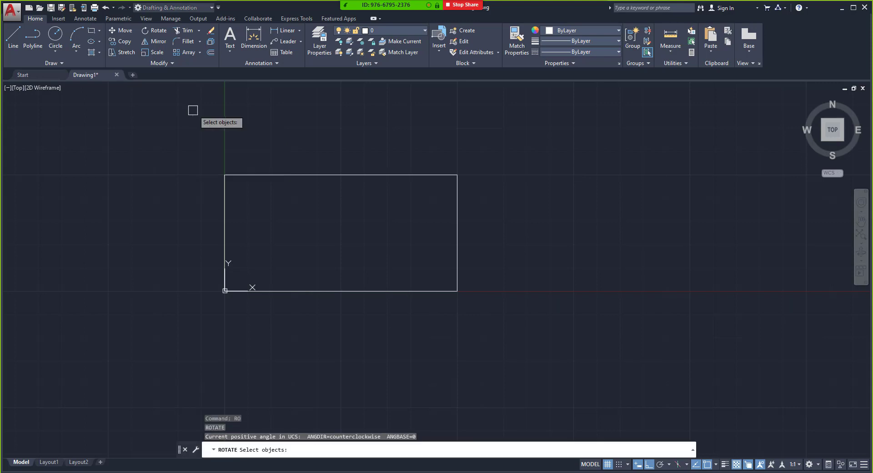
click(279, 173)
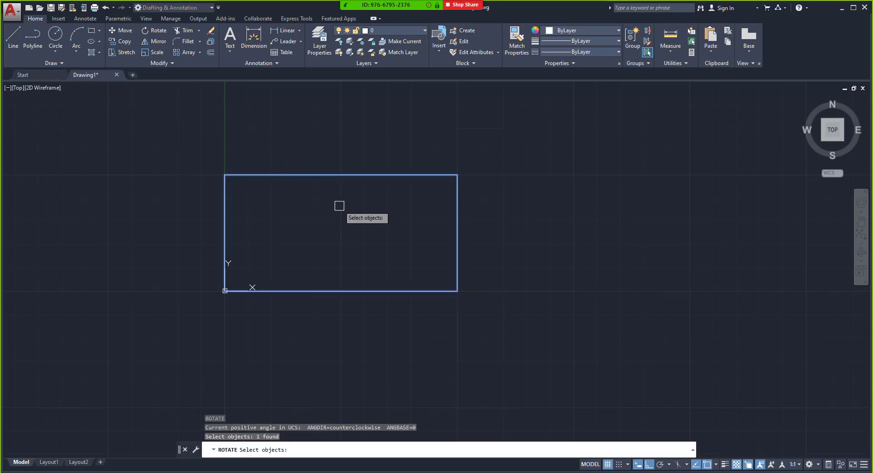
key(Return)
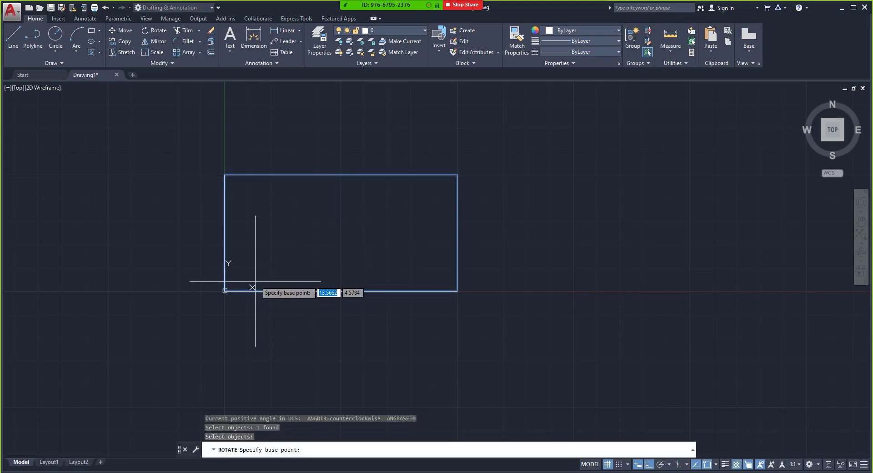
click(225, 290)
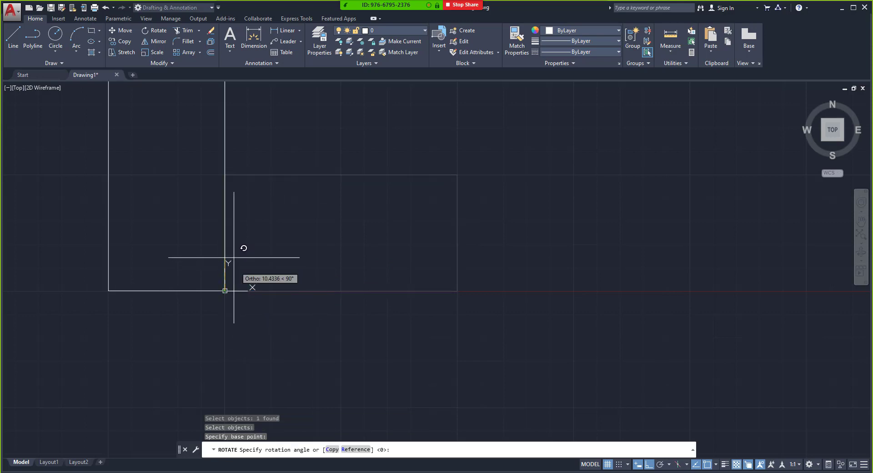
key(F8)
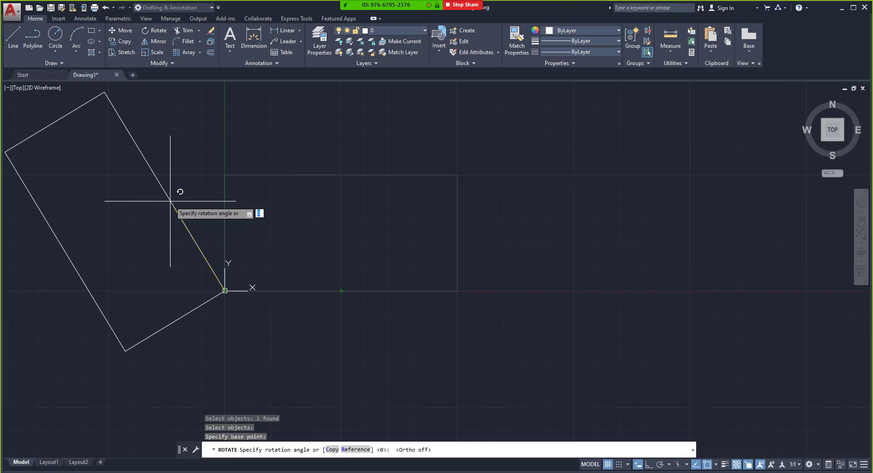
text(120)
key(Return)
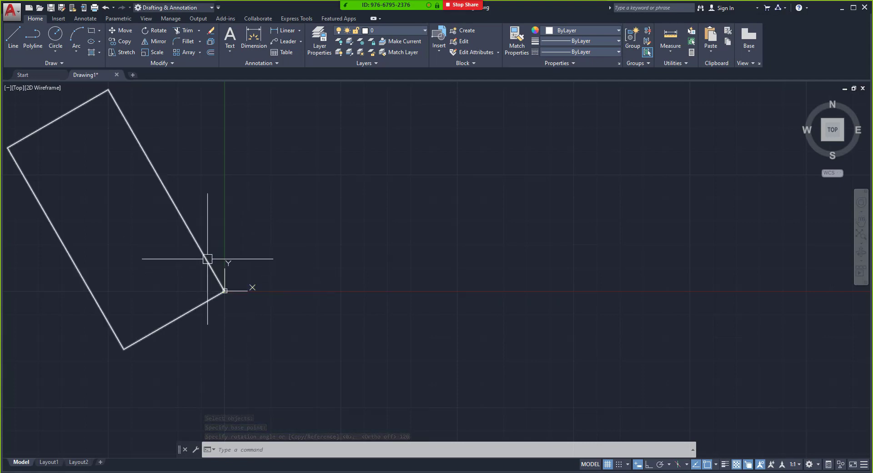
mouse_move(208, 258)
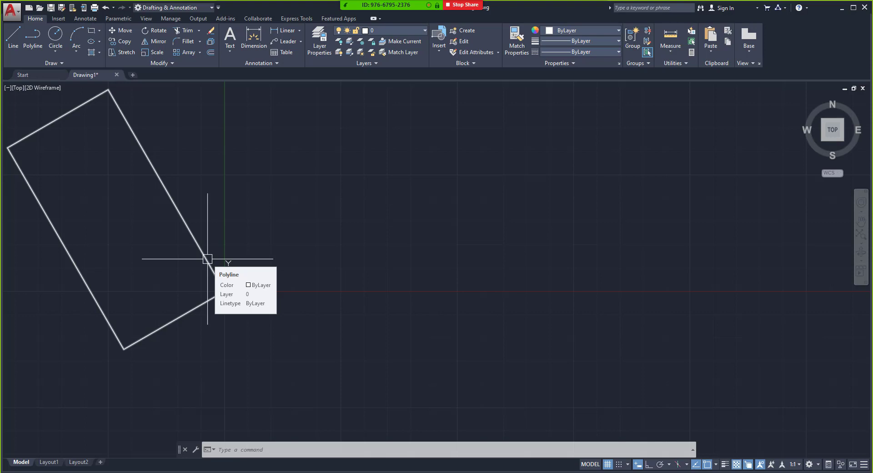
text(UN)
key(Return)
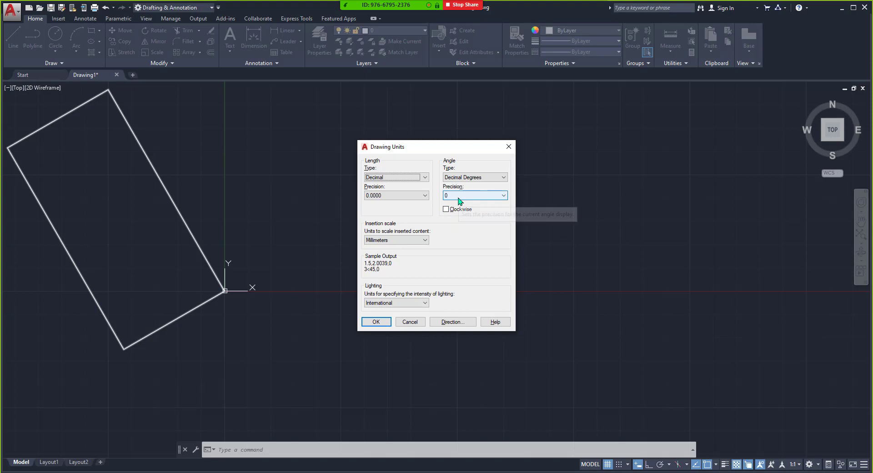
click(509, 146)
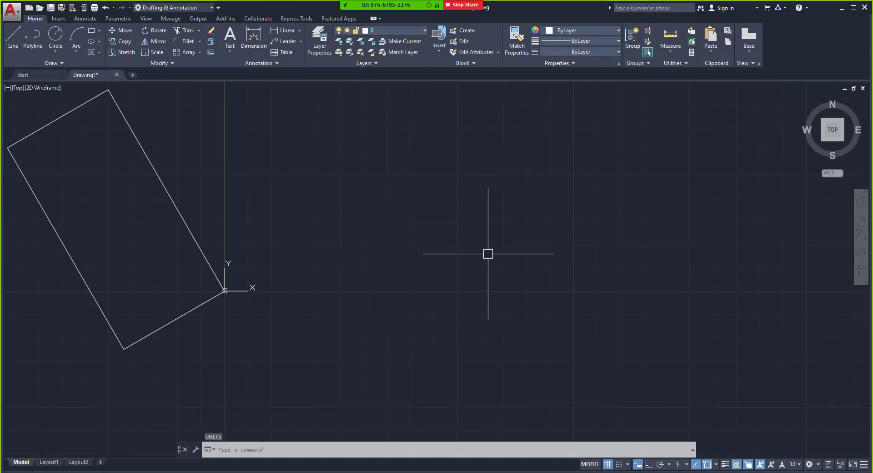
scroll(487, 253, down, 2)
Step: Window-select the rotated rectangle and delete it
click(413, 109)
click(168, 330)
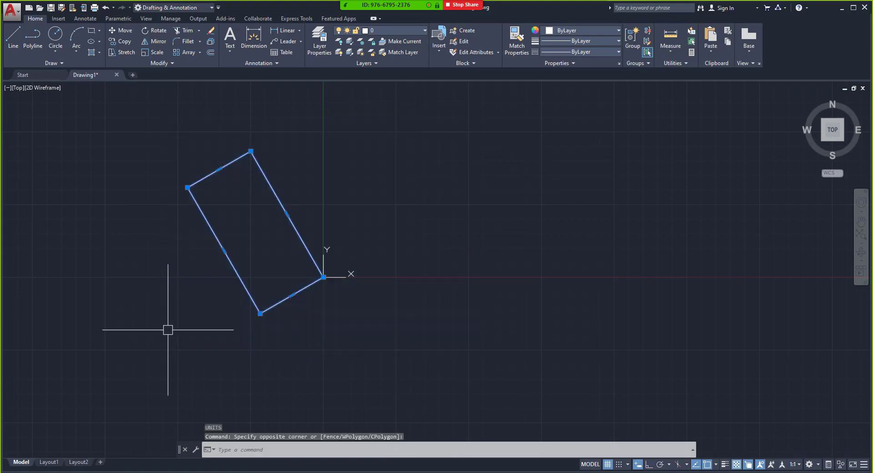
key(Delete)
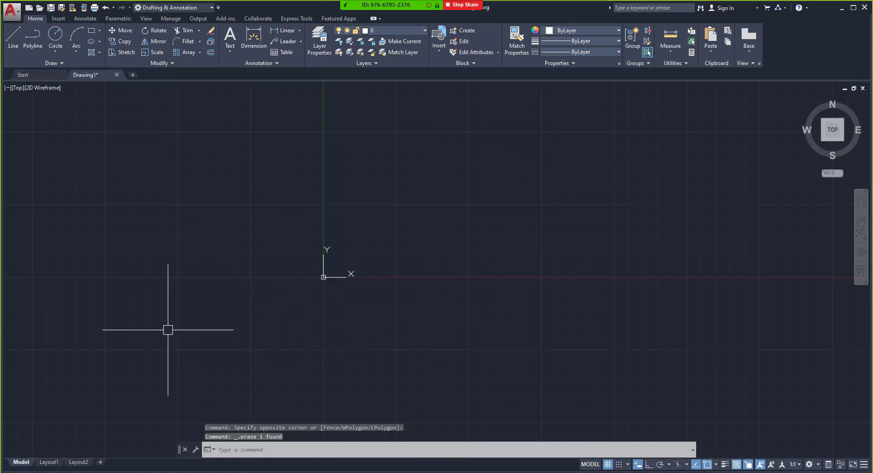
Step: Draw a circle centred at 0,0 with radius 50 and frame it in the view
text(c)
key(Return)
key(Return)
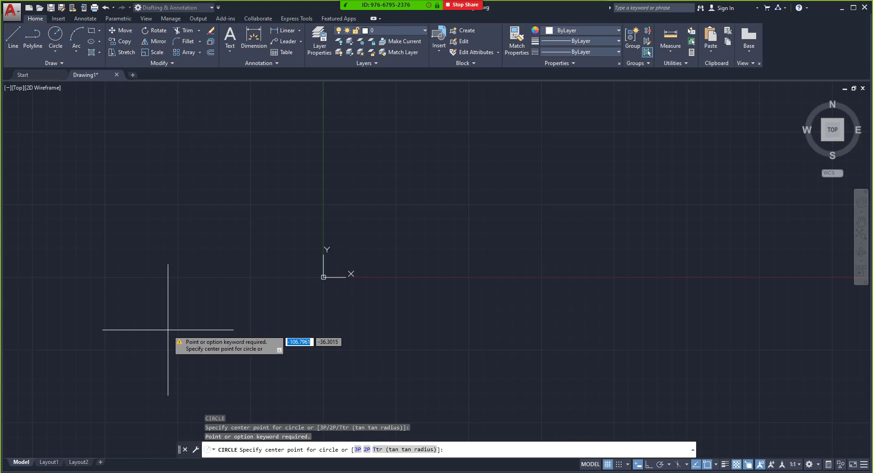
text(0,0)
key(Return)
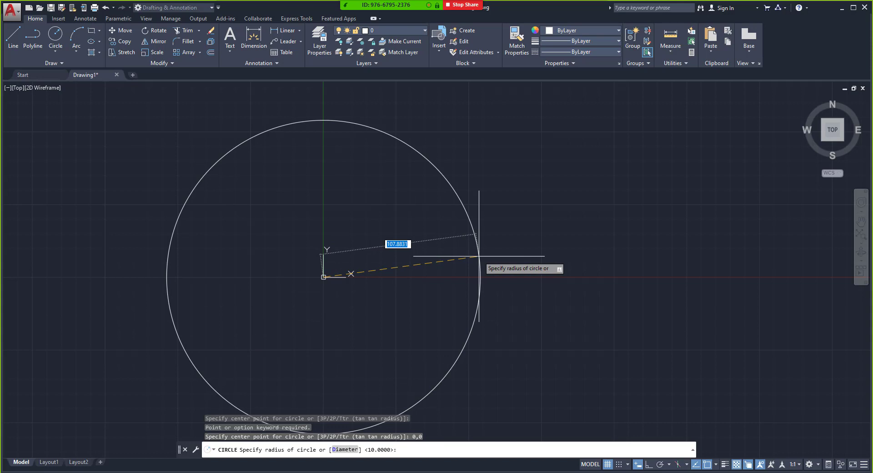
text(50)
key(Return)
scroll(334, 278, up, 3)
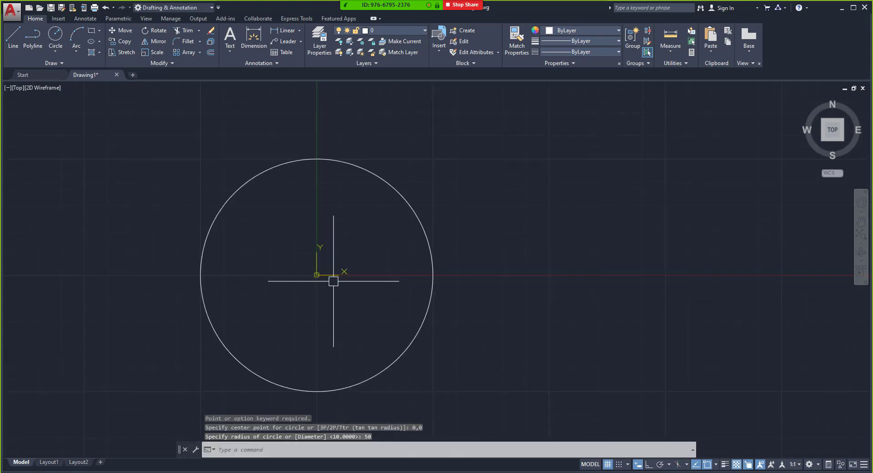
scroll(351, 269, up, 2)
scroll(453, 107, up, 2)
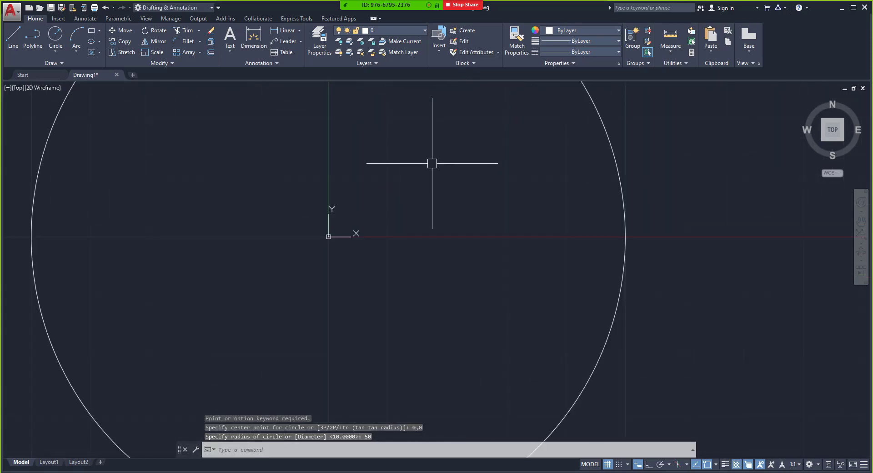
scroll(432, 162, down, 2)
middle_drag(434, 187, 440, 274)
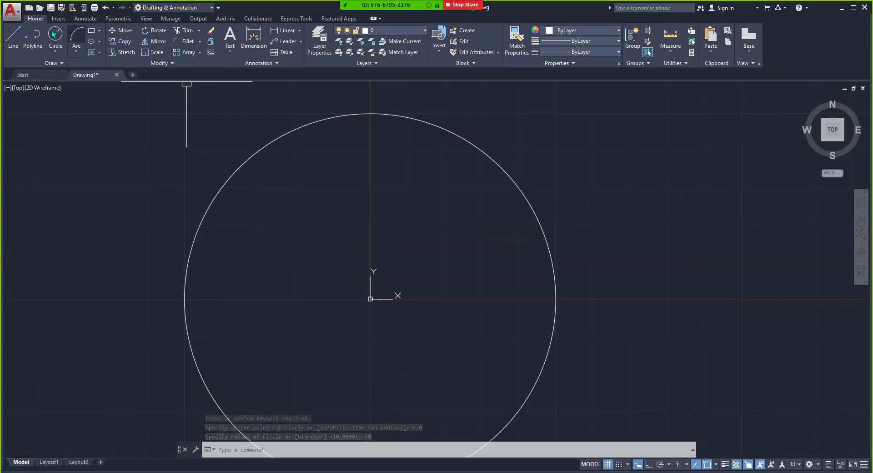
click(13, 36)
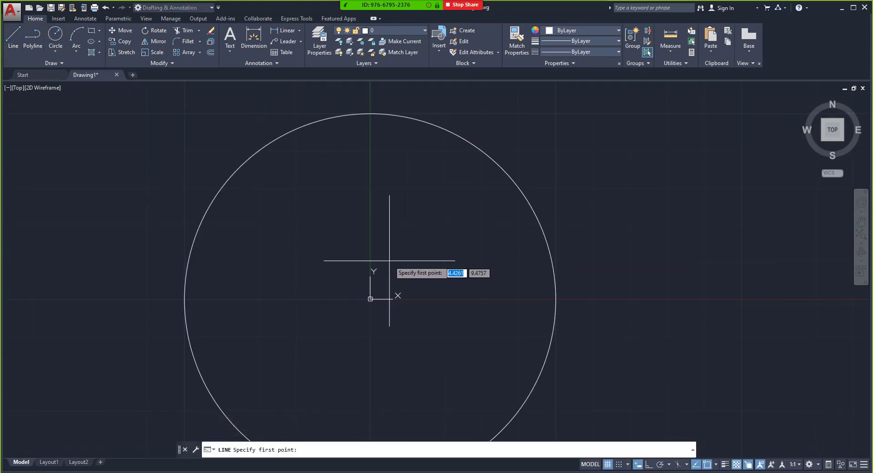
Step: Draw a line from 0,0 up to the circle's top quadrant, then slanting down to the x-axis
key(Escape)
key(Return)
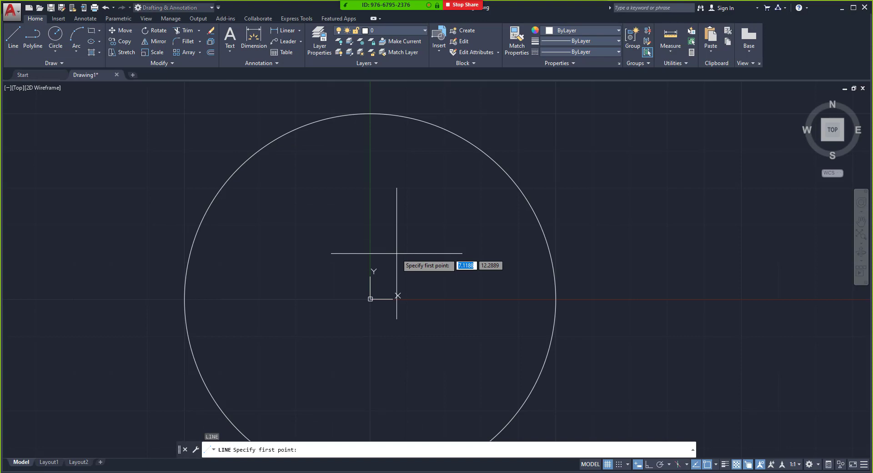
text(0,0)
key(Return)
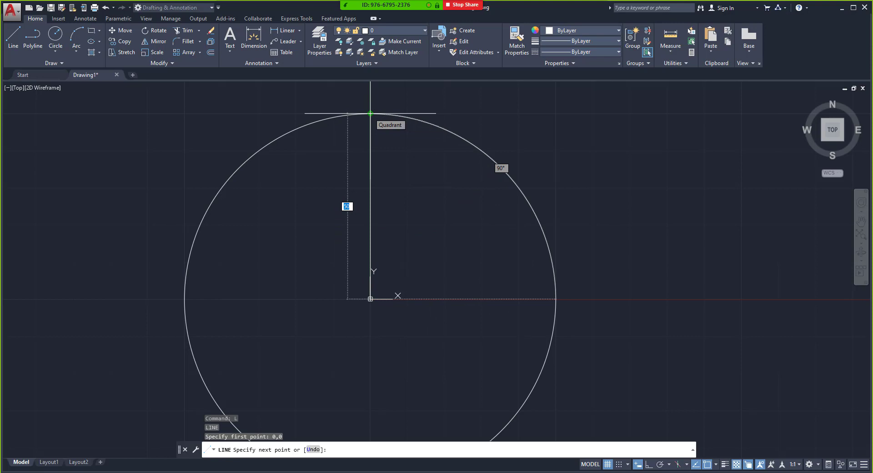
click(371, 113)
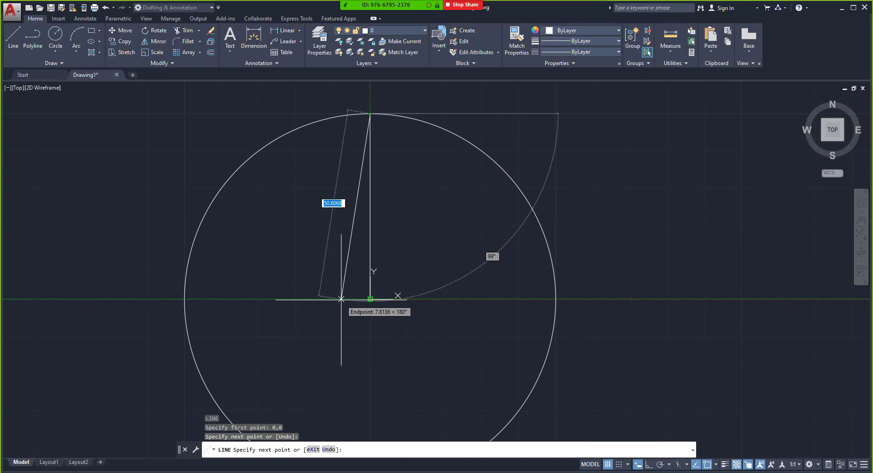
click(341, 299)
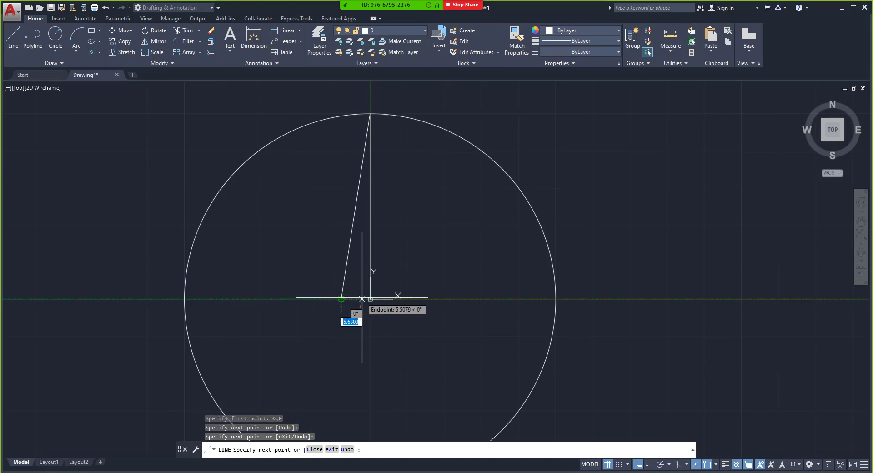
Step: End the line command and window-select the triangle's slanted side and base
key(Escape)
key(Escape)
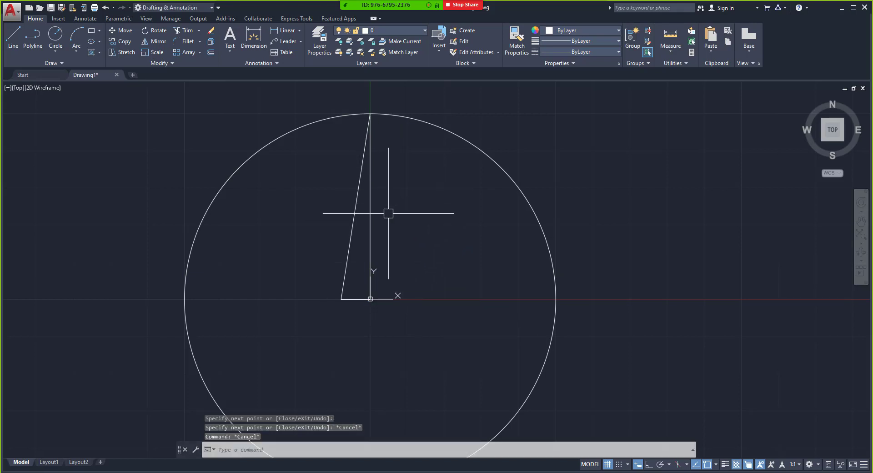
click(350, 327)
click(319, 260)
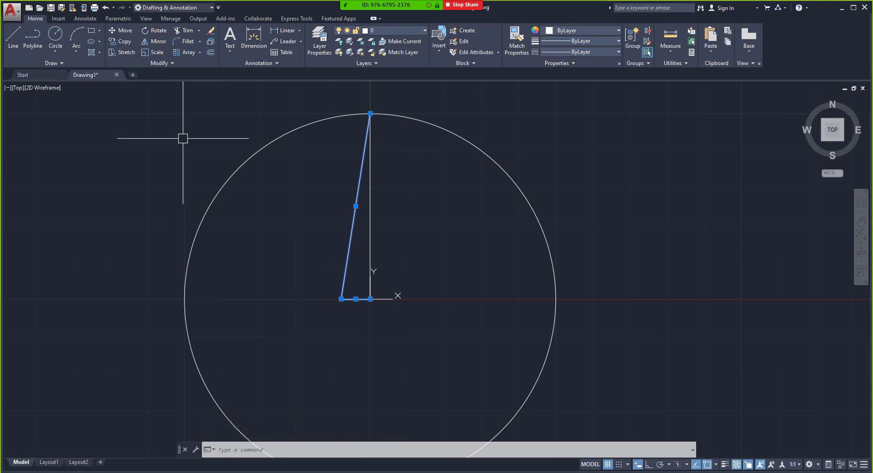
Step: Mirror the slanted side and base about the vertical line through the origin, keeping originals
click(149, 42)
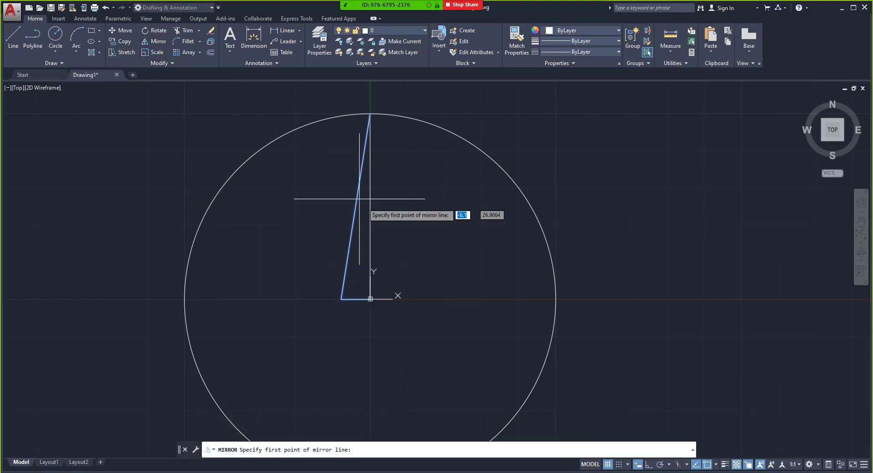
click(370, 299)
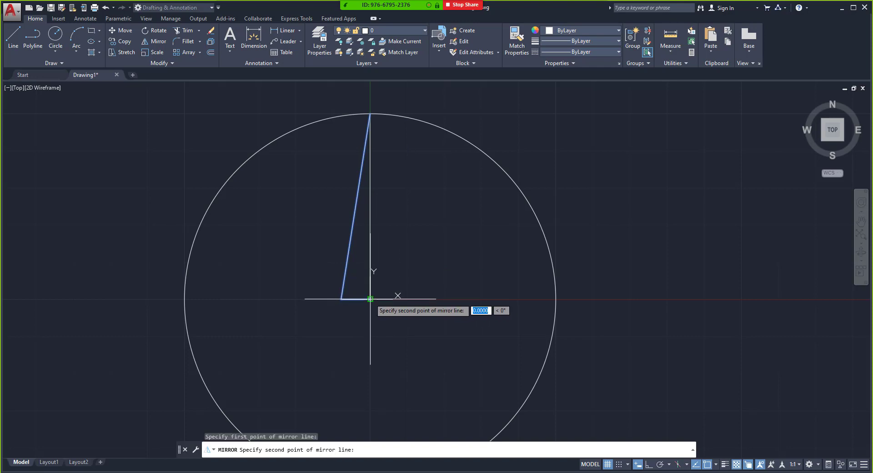
click(371, 114)
key(Return)
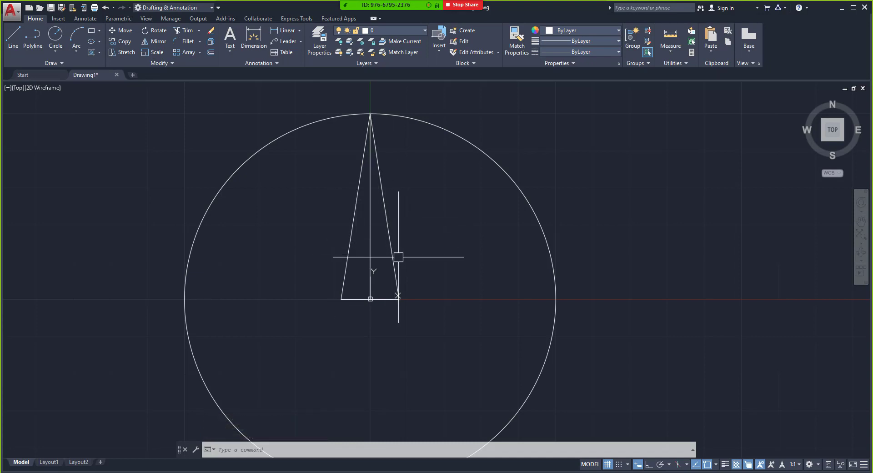
Step: Erase the vertical centre line, leaving a tall isosceles triangle
click(371, 254)
key(Delete)
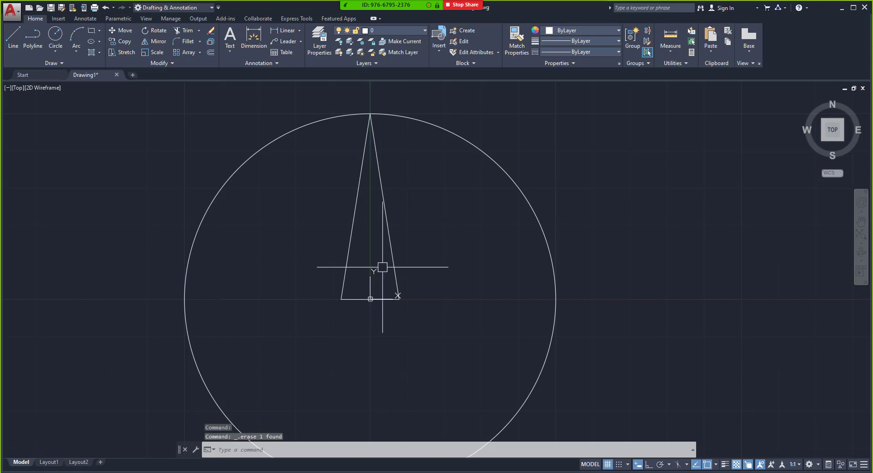
click(424, 316)
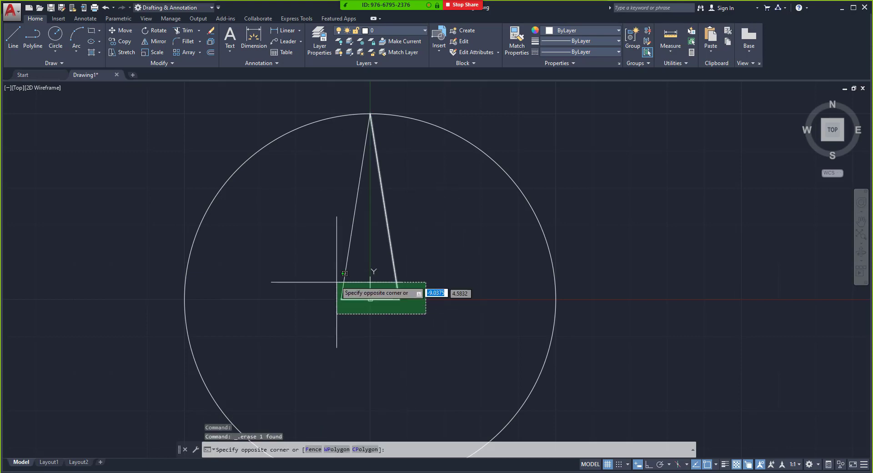
click(337, 283)
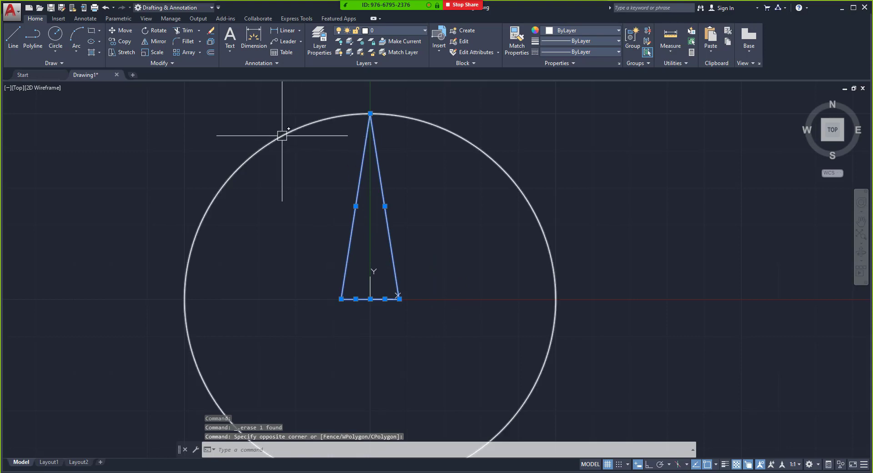
key(Escape)
key(Escape)
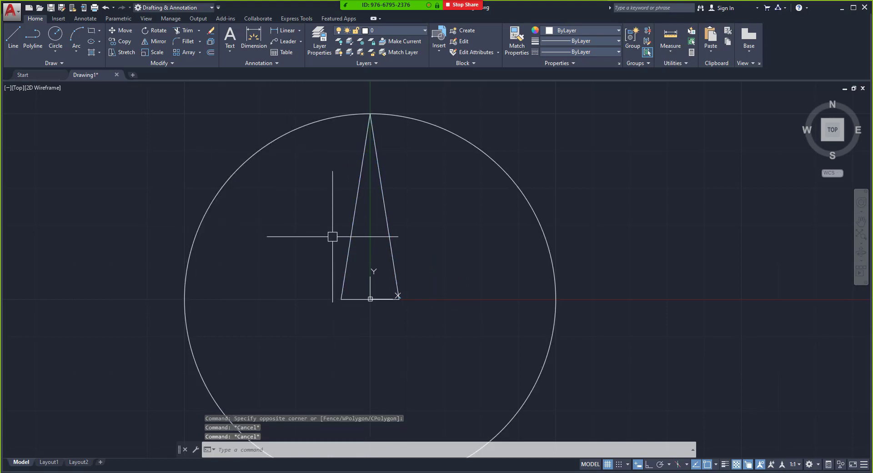
Step: Rotate the isosceles triangle 30° counterclockwise about its base midpoint at the origin
text(RO)
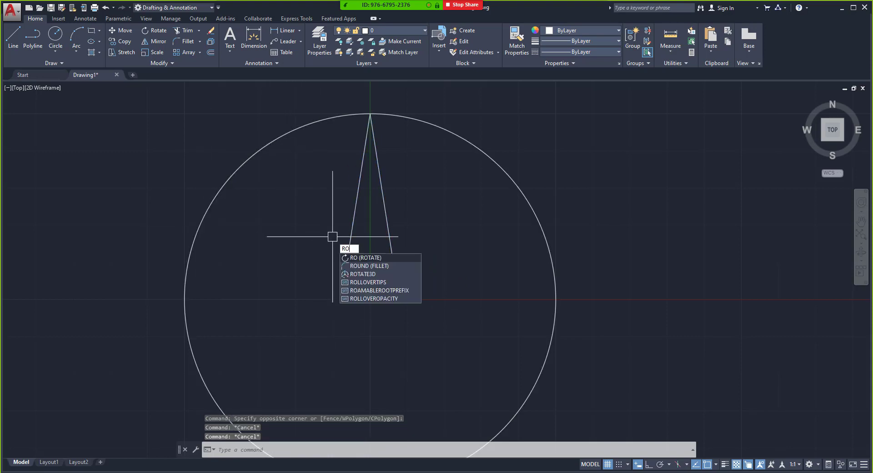
key(Return)
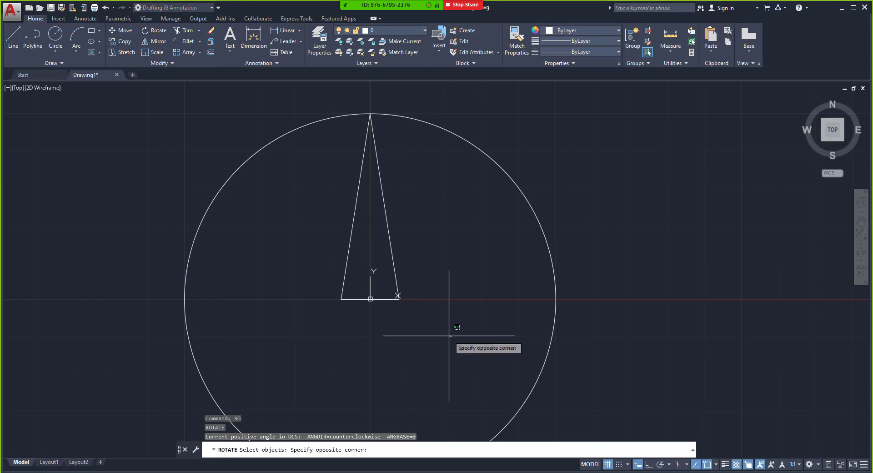
click(452, 337)
click(291, 222)
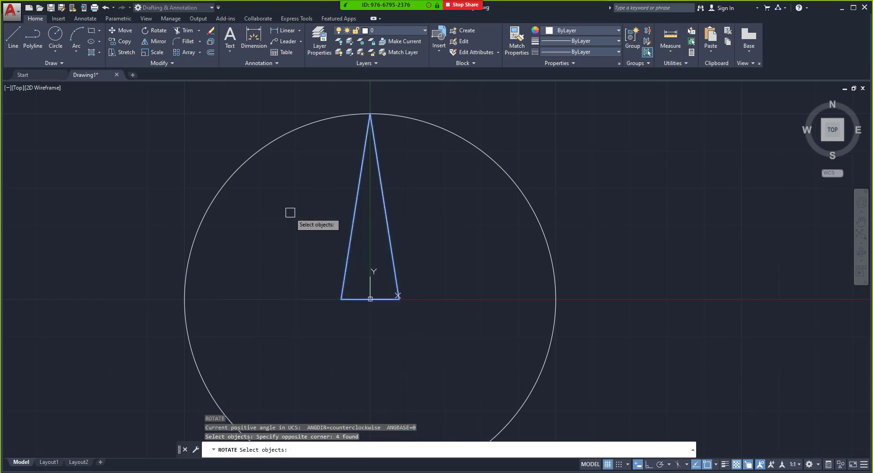
key(Return)
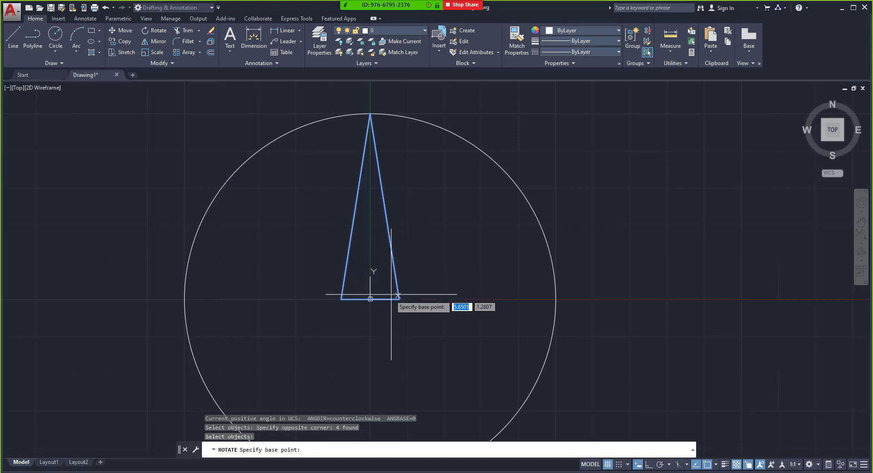
click(371, 298)
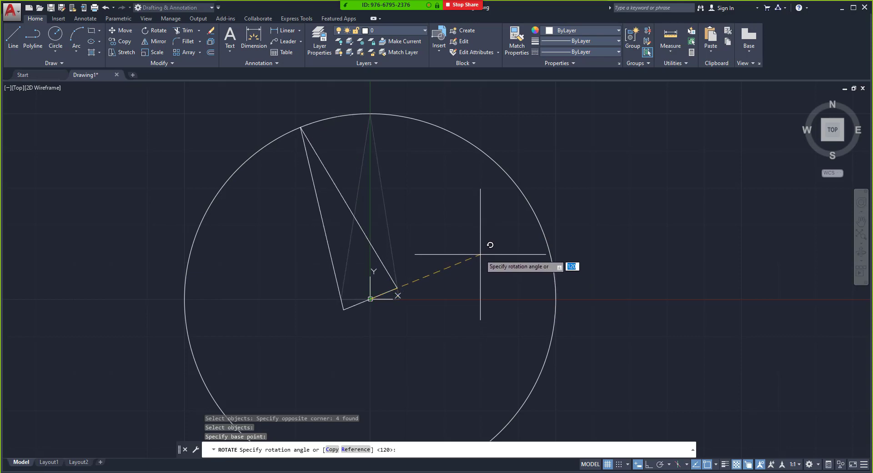
text(30)
key(Return)
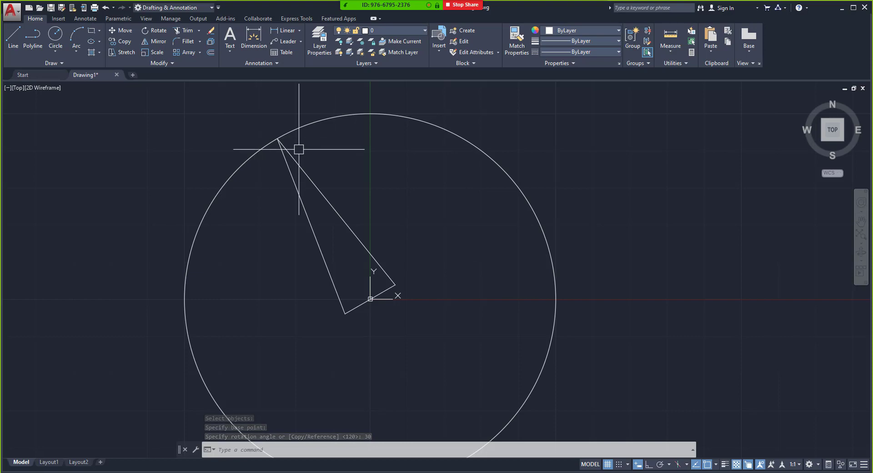
Step: Select the triangle for another rotation about the origin, then cancel it
text(ro)
key(Return)
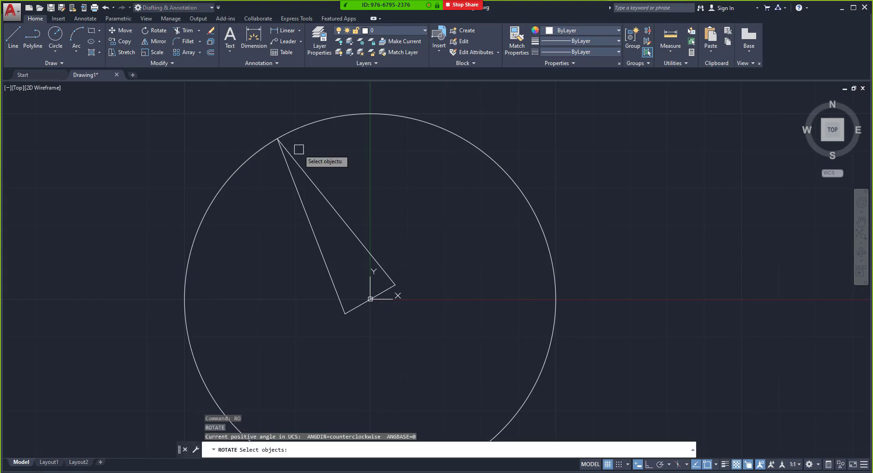
click(286, 375)
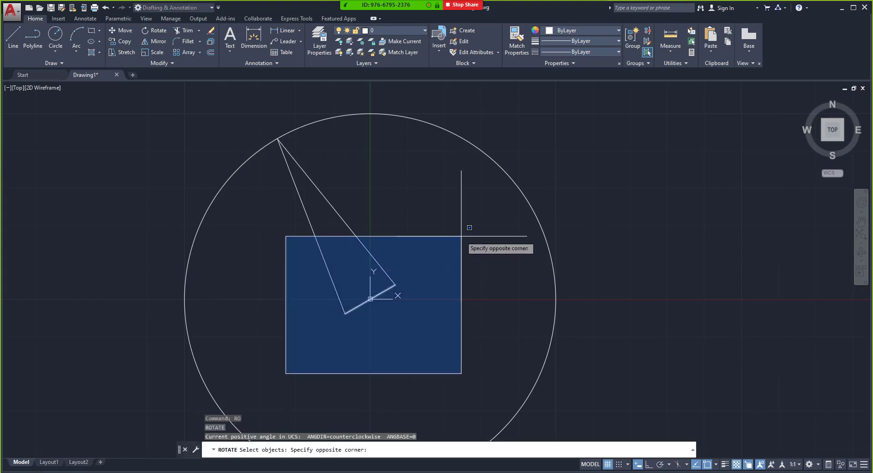
click(461, 228)
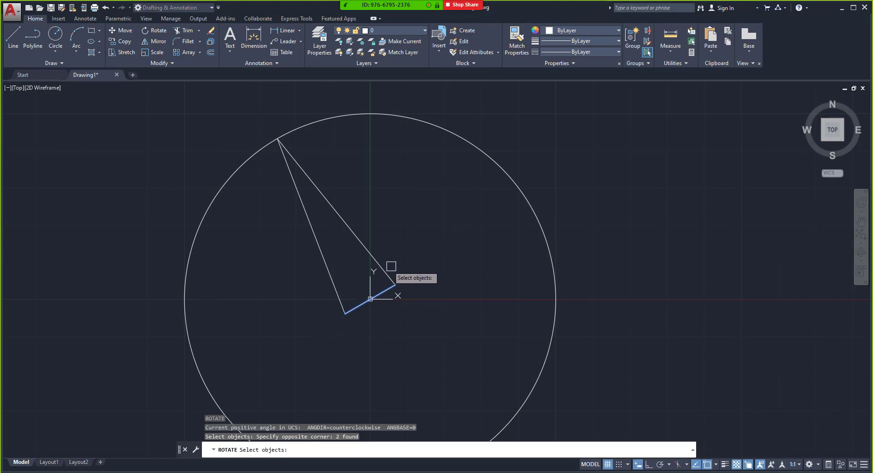
click(467, 361)
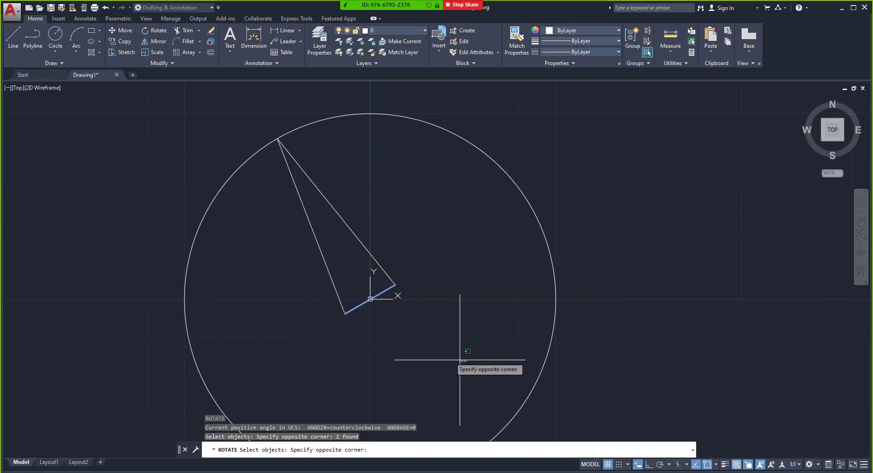
click(261, 228)
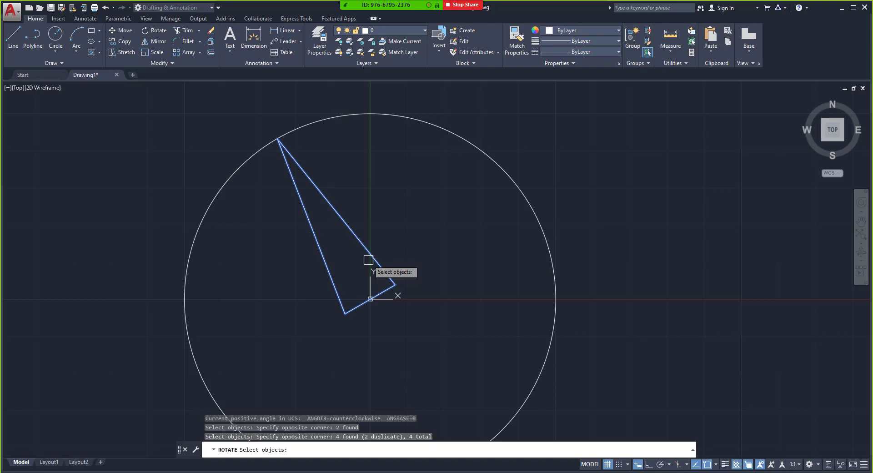
key(Return)
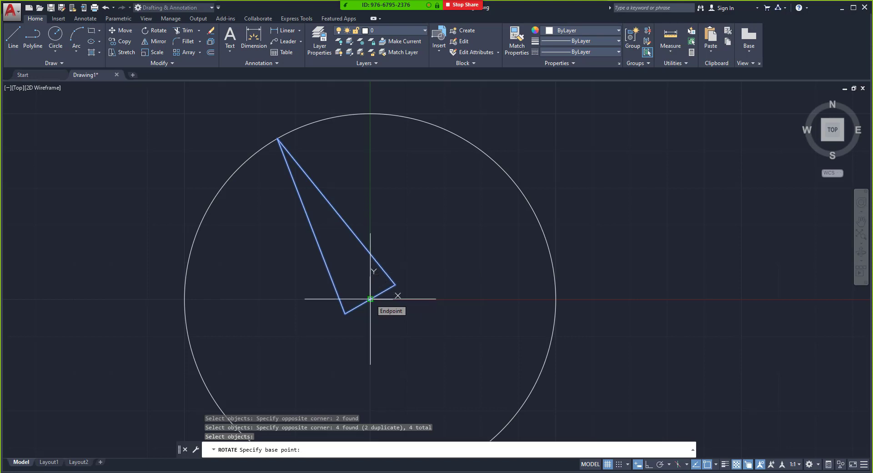
click(370, 298)
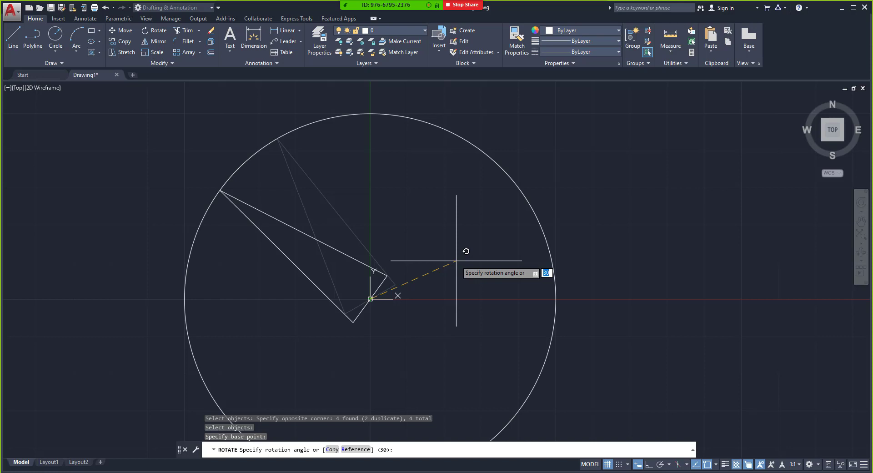
key(Escape)
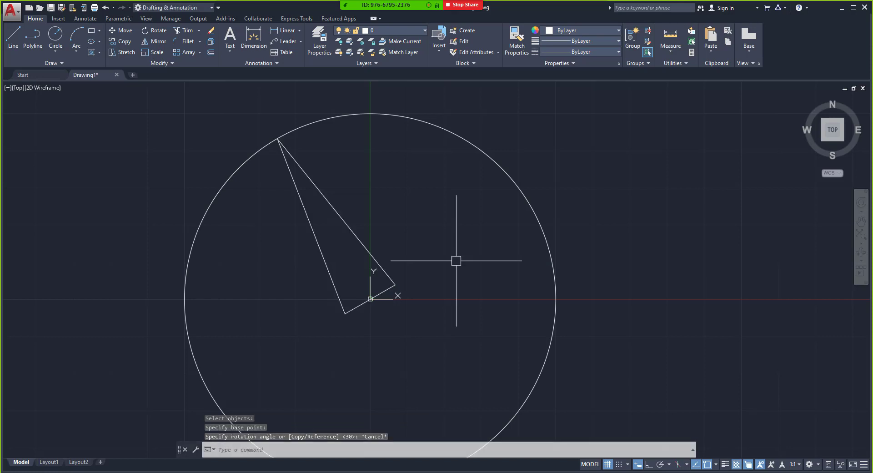
Step: Rotate the triangle about the origin by Reference, setting its base-to-apex edge to 40°
text(RO)
key(Return)
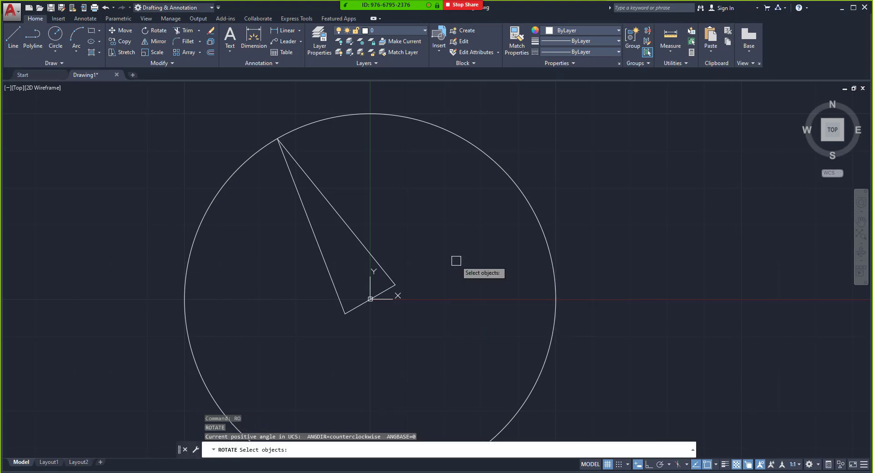
click(445, 343)
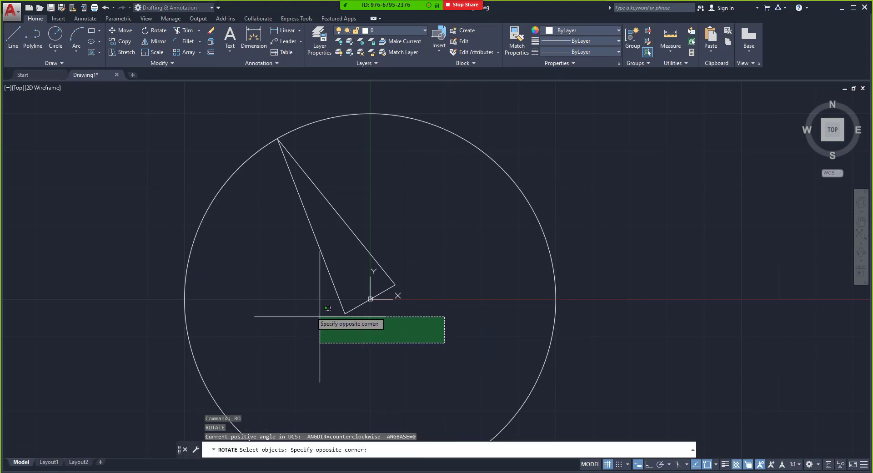
click(294, 238)
key(Return)
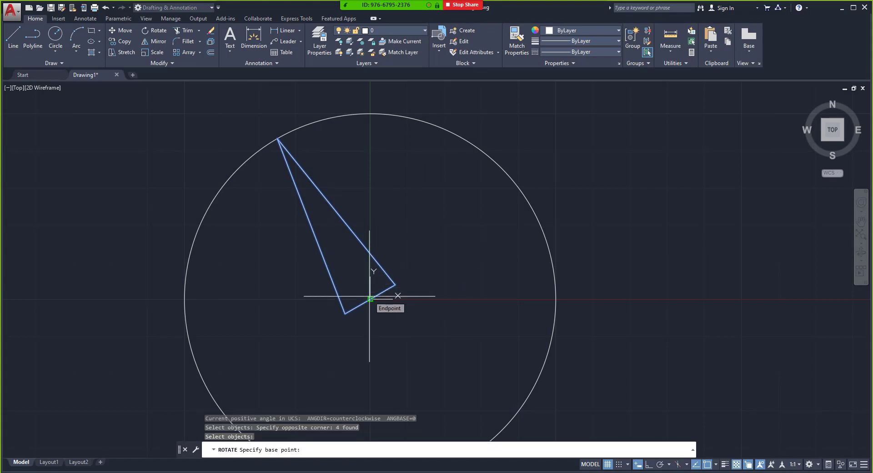
click(370, 298)
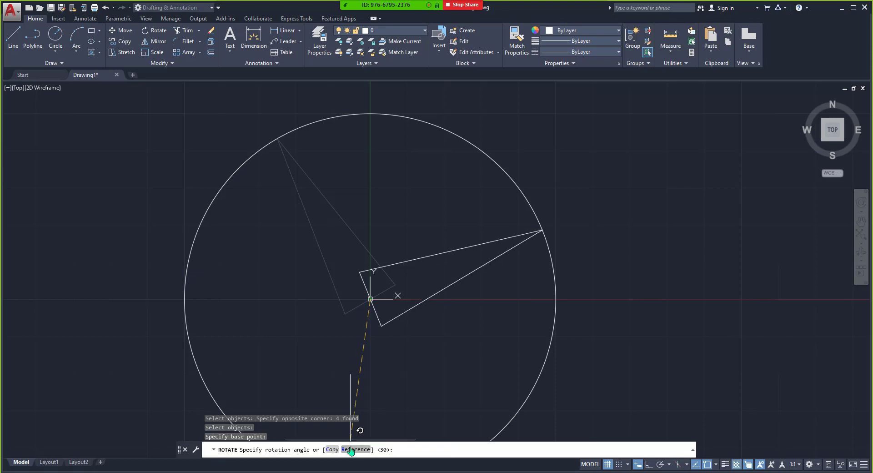
click(350, 449)
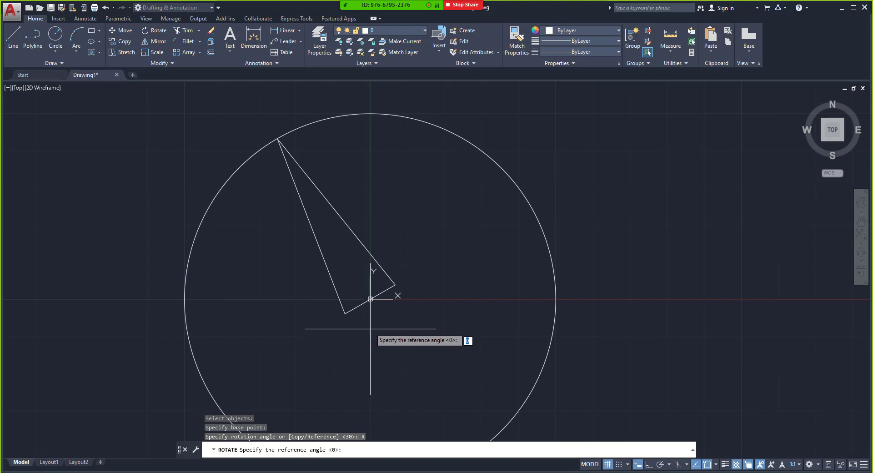
click(370, 299)
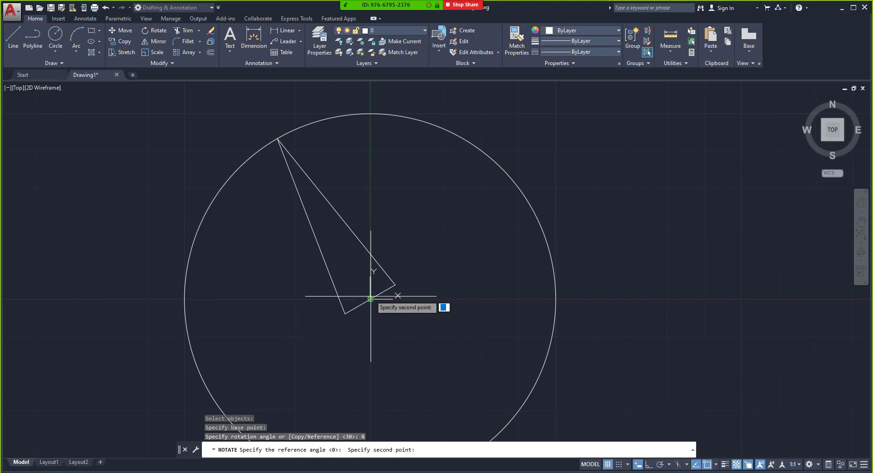
click(278, 137)
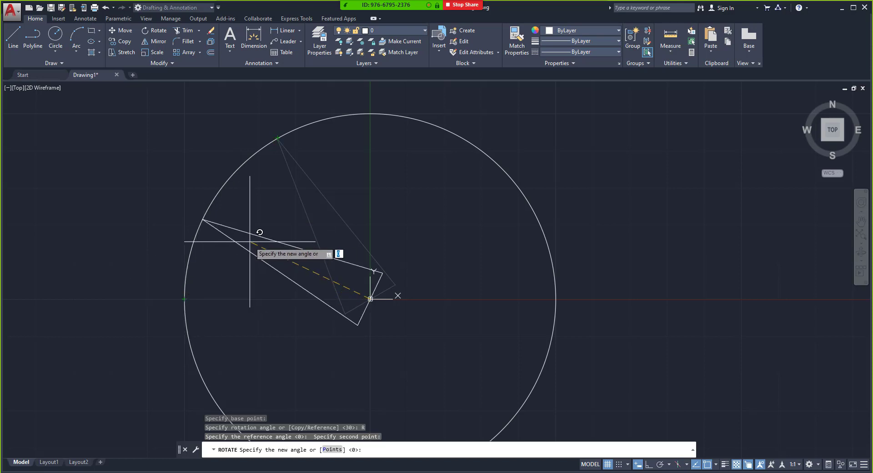
text(40)
key(Return)
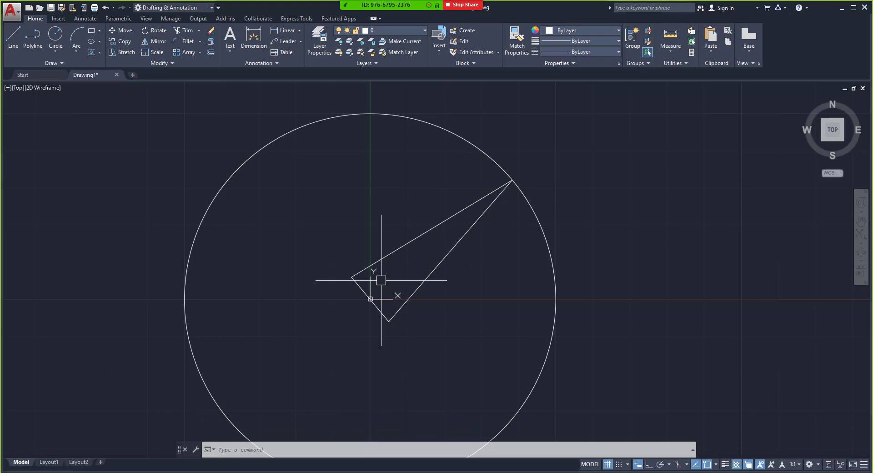
Step: Undo the 40° turn, then rotate the triangle by reference so its apex meets the circle's left quadrant
text(u)
key(Return)
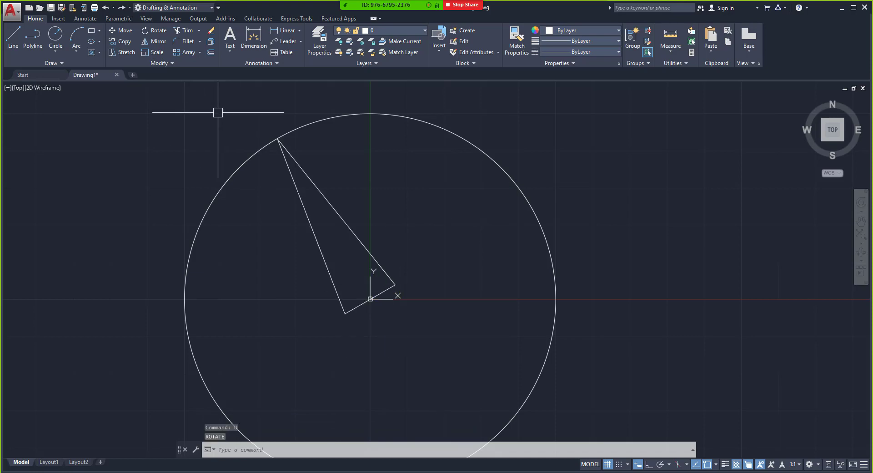
text(ro)
key(Return)
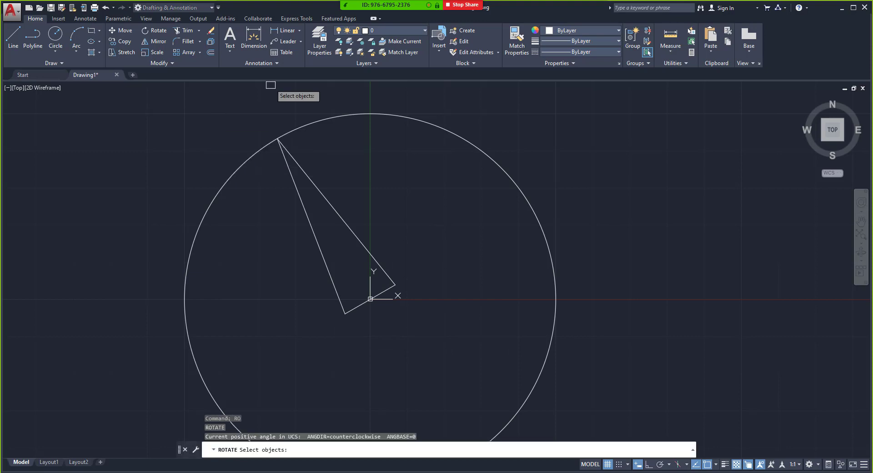
click(438, 349)
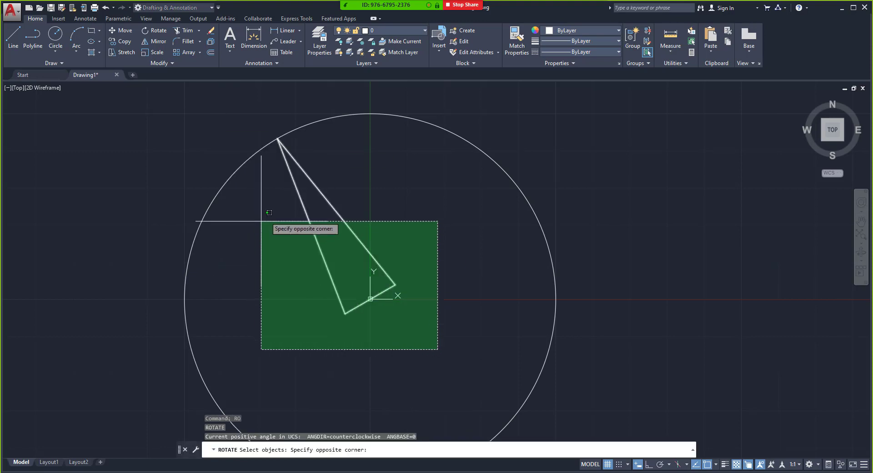
click(271, 186)
key(Return)
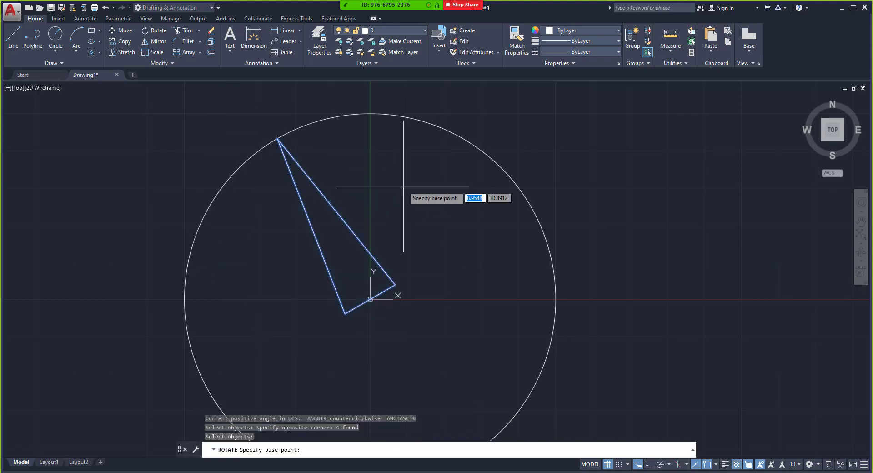
click(371, 298)
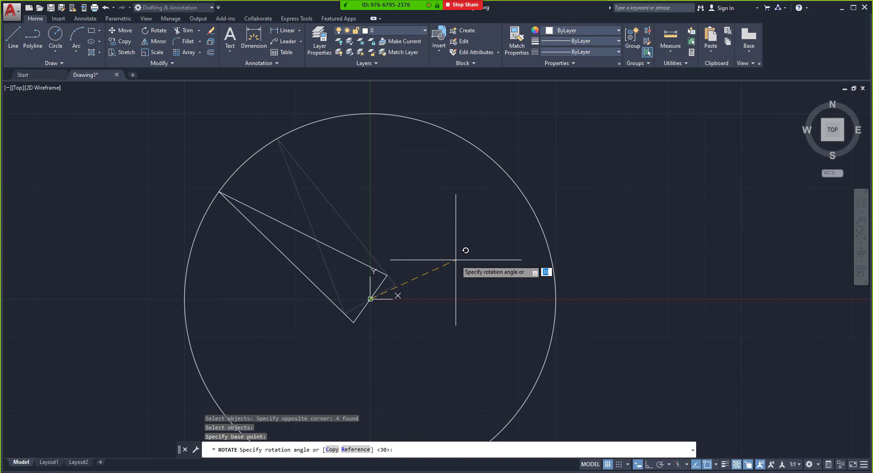
click(348, 450)
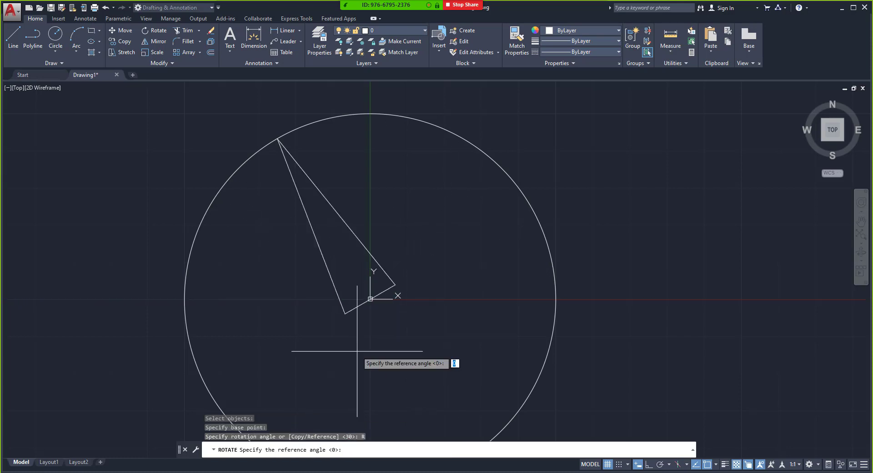
click(371, 298)
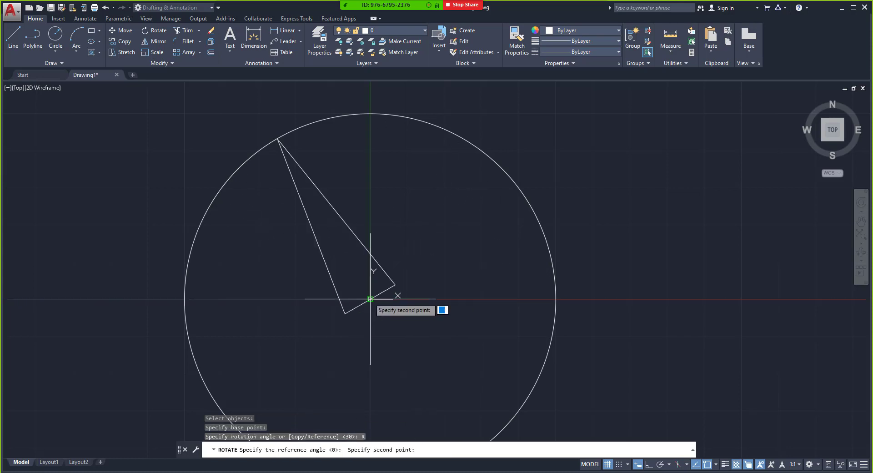
click(278, 138)
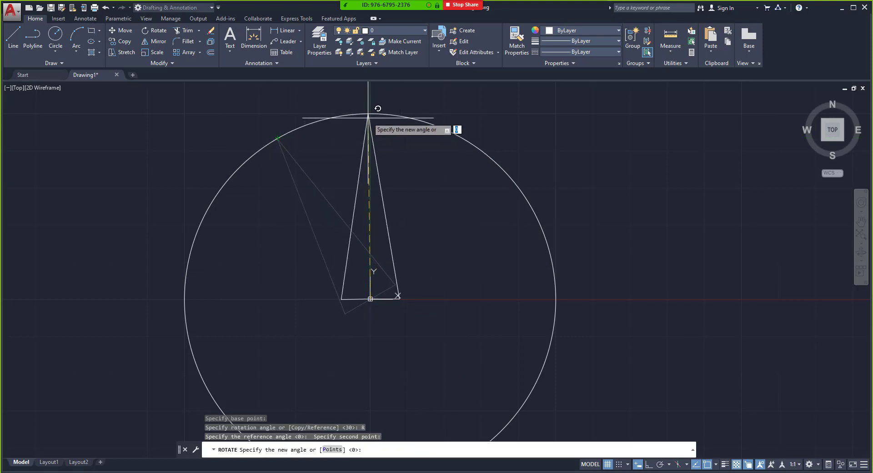
click(185, 299)
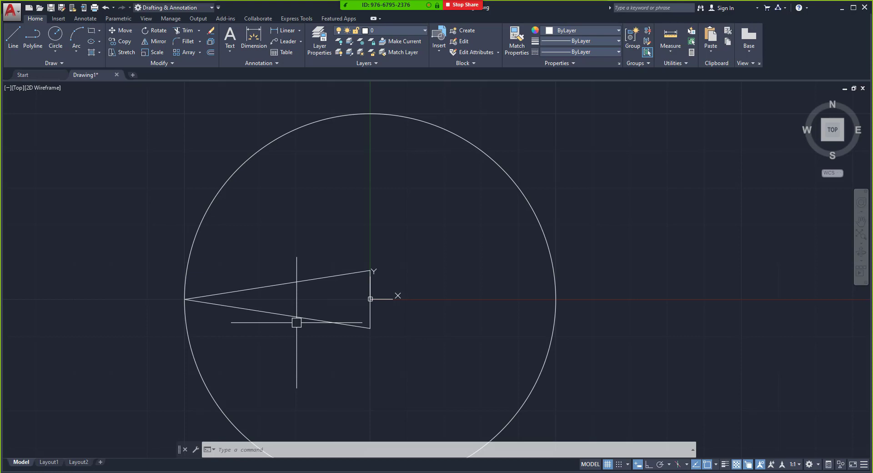
Step: Rotate a copy of the triangle about its right-angle corner to point straight up with Ortho
text(RO)
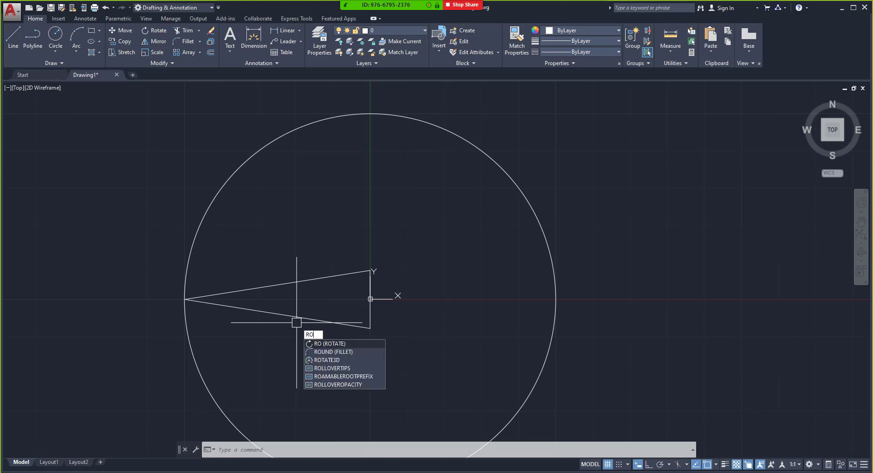
key(Return)
click(429, 353)
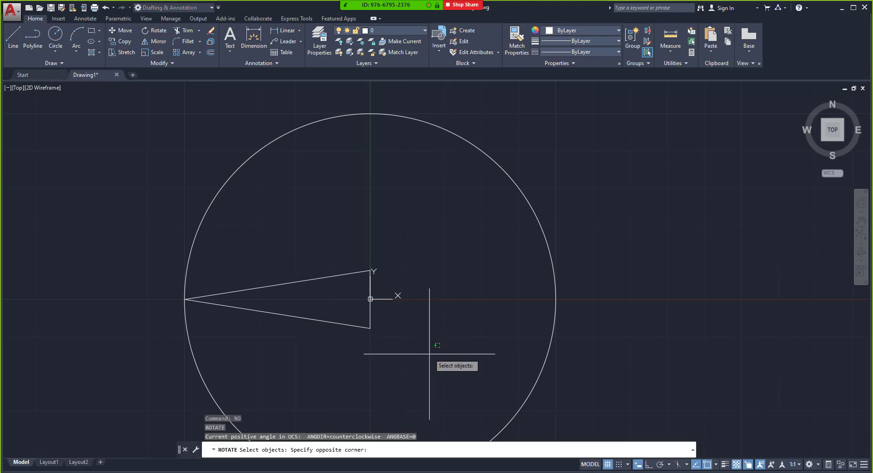
click(296, 260)
key(Return)
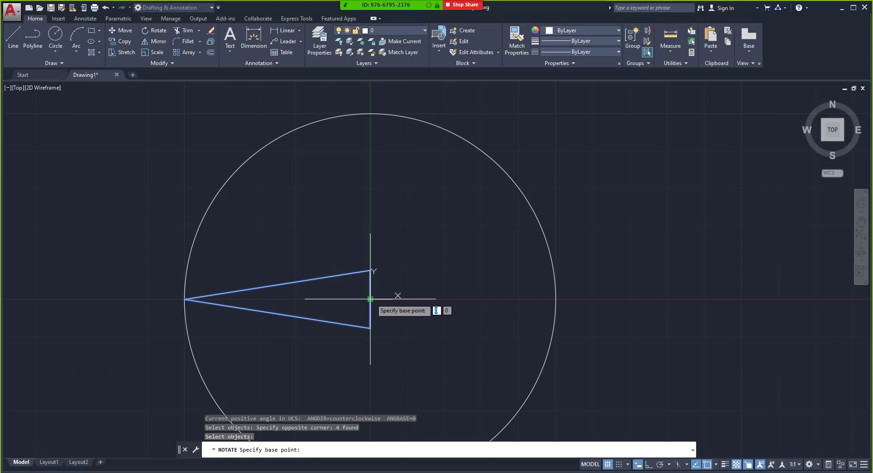
click(370, 299)
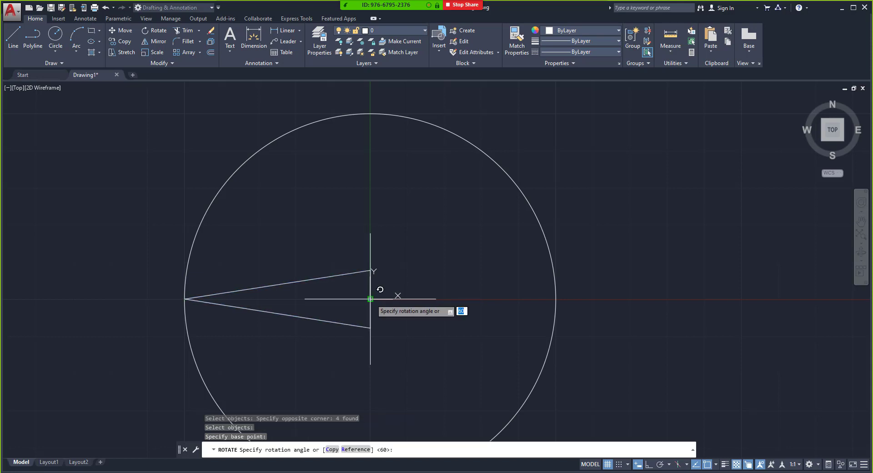
click(333, 450)
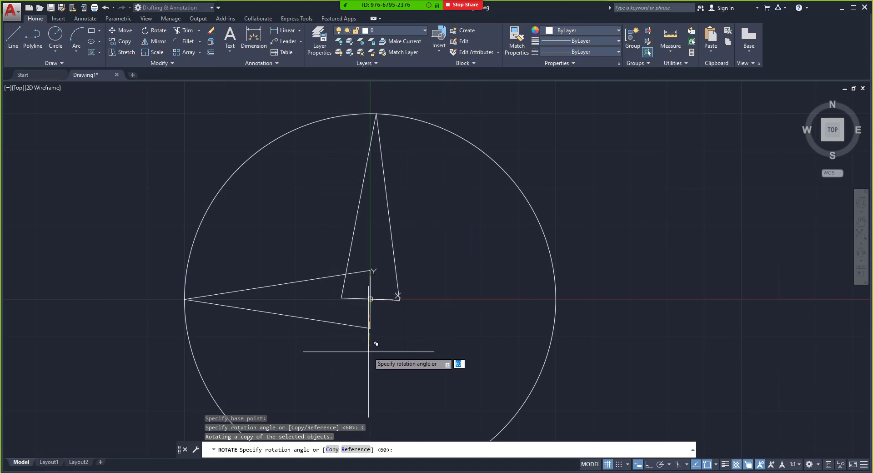
key(F8)
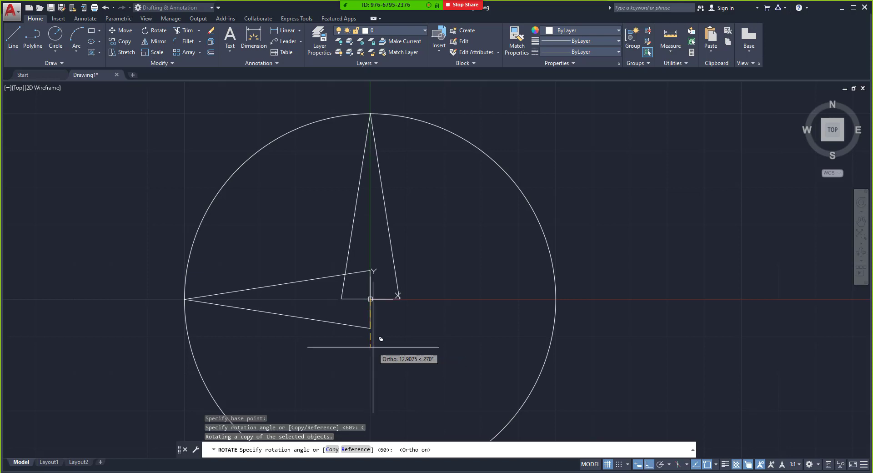
click(369, 350)
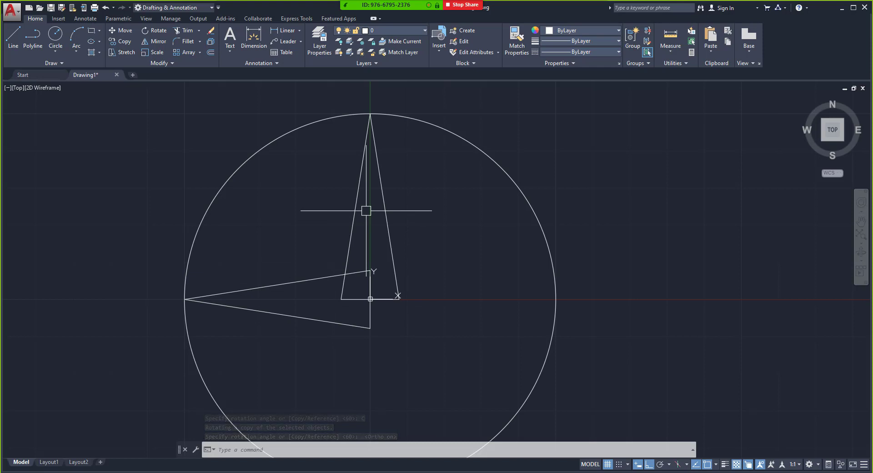
Step: Replace the upright copy with a copy of the triangle rotated 60 degrees about the origin
text(u)
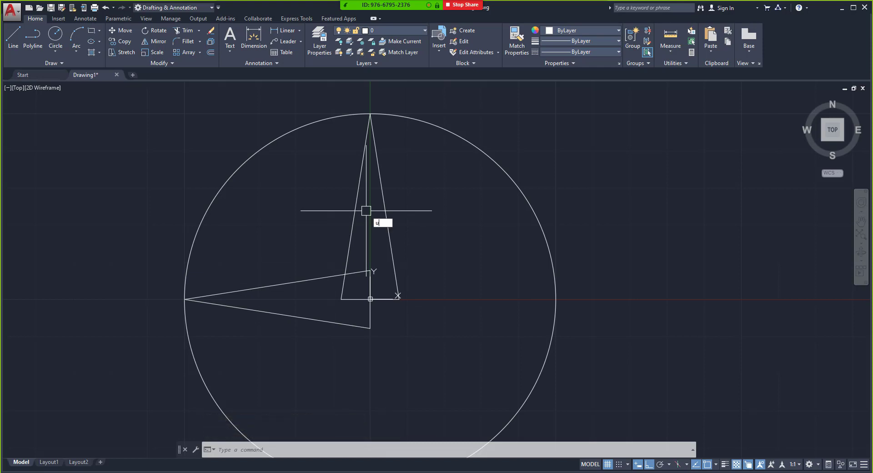
key(Return)
text(r)
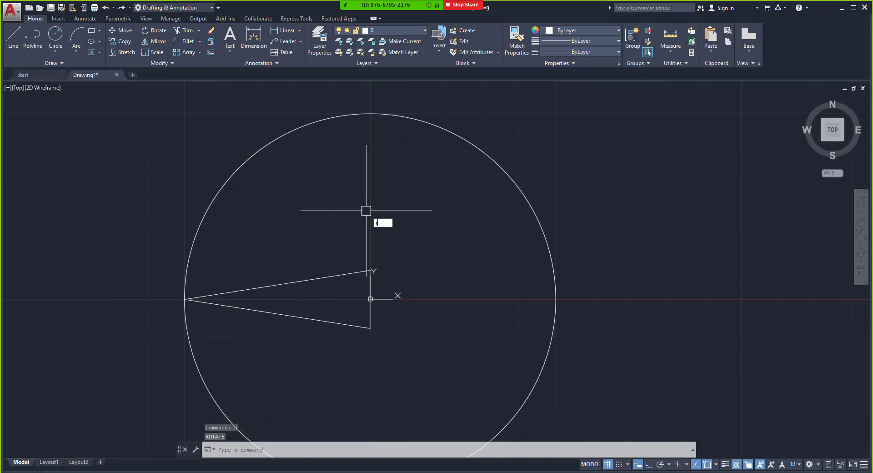
text(o)
key(Return)
click(454, 214)
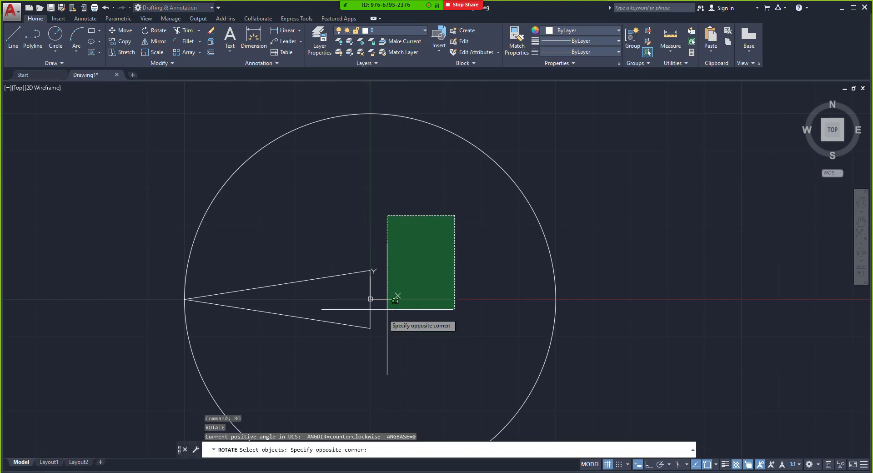
click(304, 346)
key(Return)
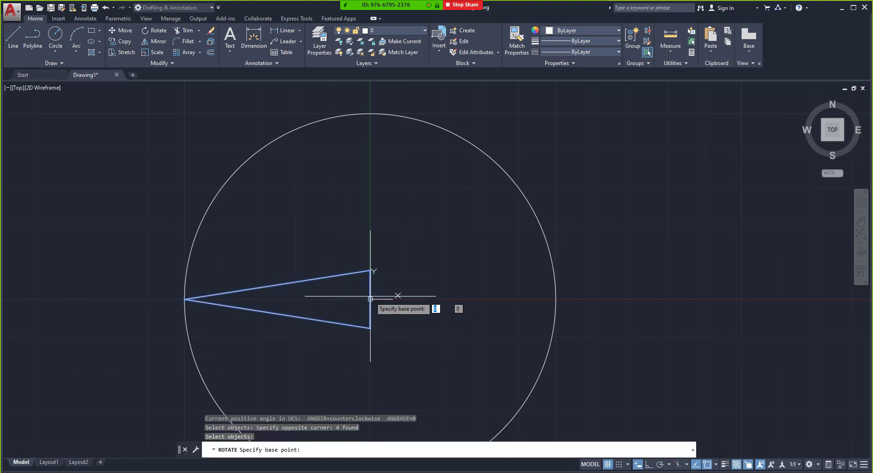
click(370, 299)
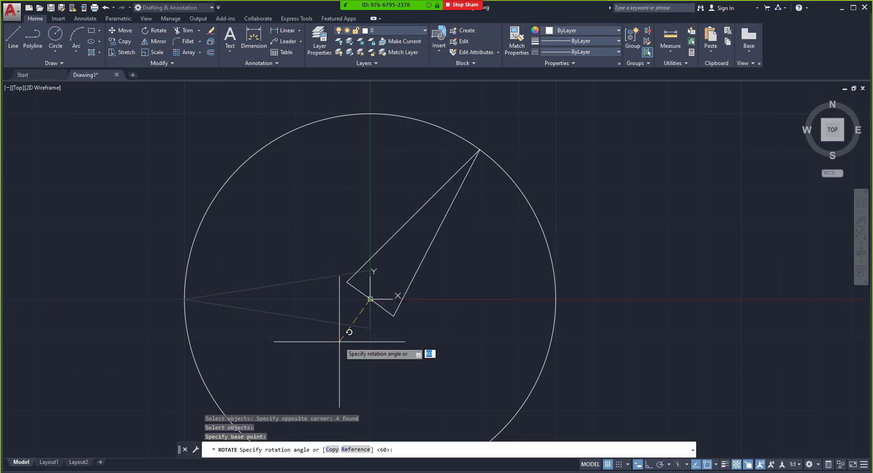
click(332, 449)
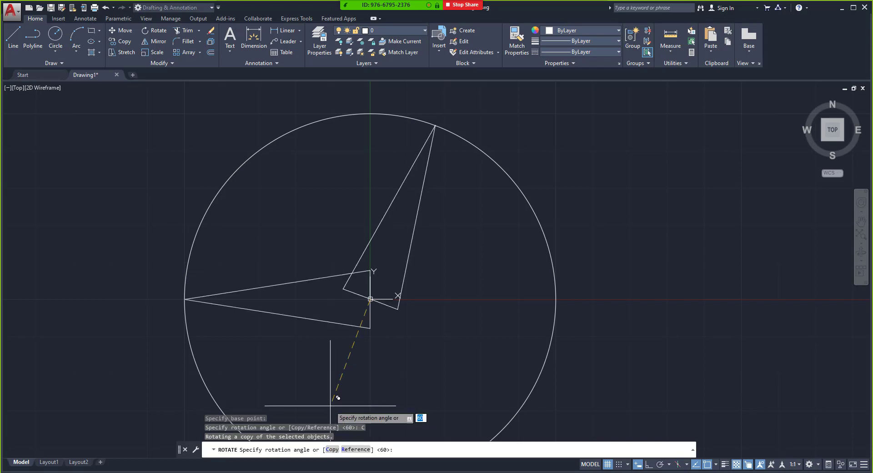
text(60)
key(Return)
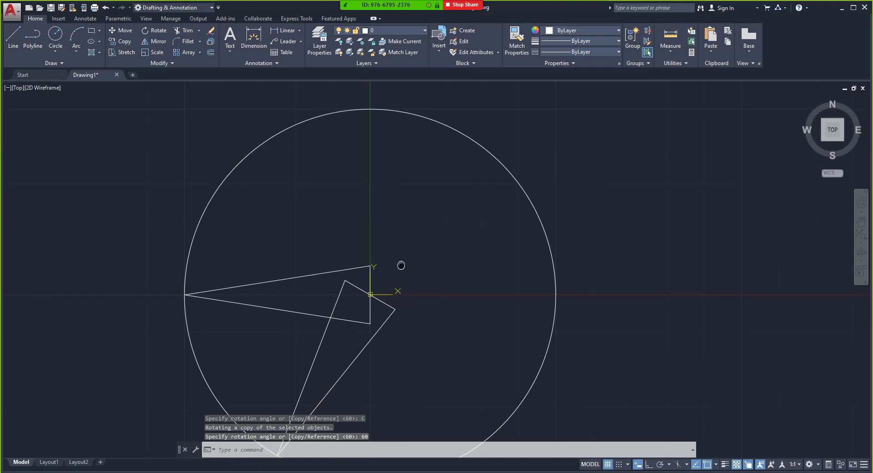
middle_drag(400, 271, 370, 220)
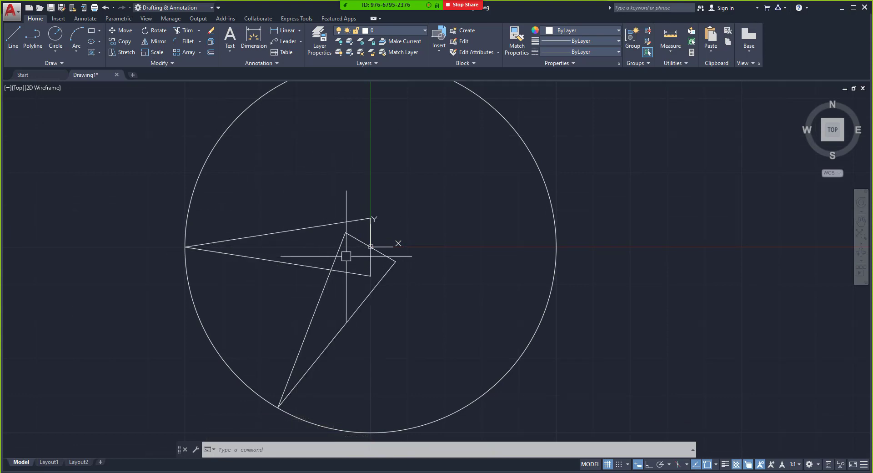
mouse_move(321, 301)
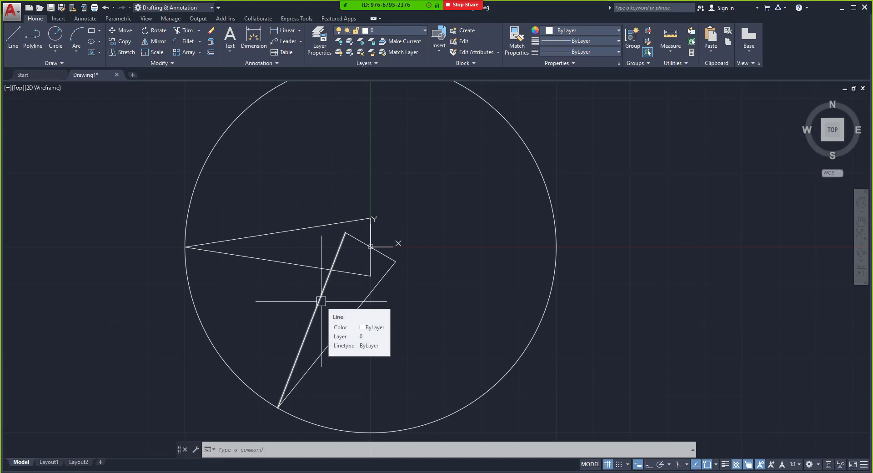
Step: Crossing-select all nine objects, the circle and the triangles' lines, and delete them
scroll(369, 277, down, 2)
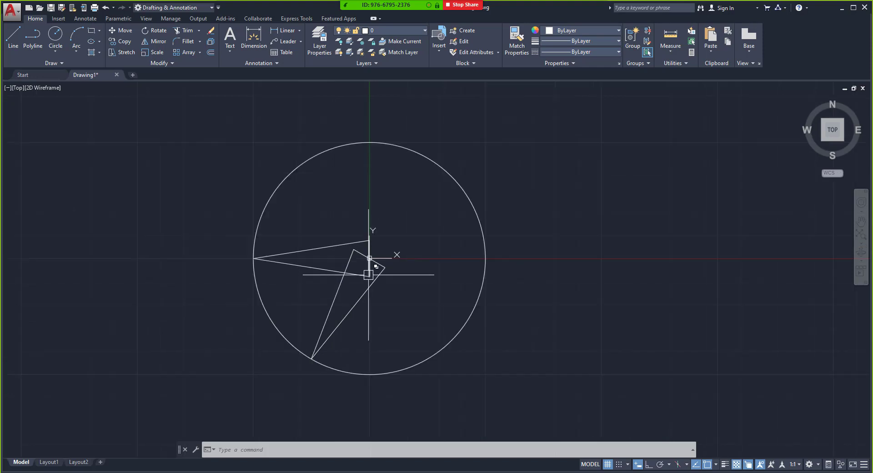
click(530, 140)
click(242, 387)
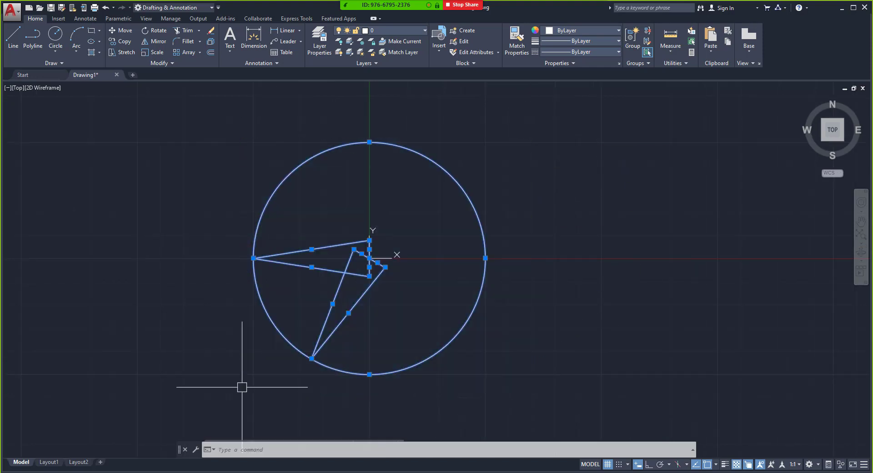
key(Delete)
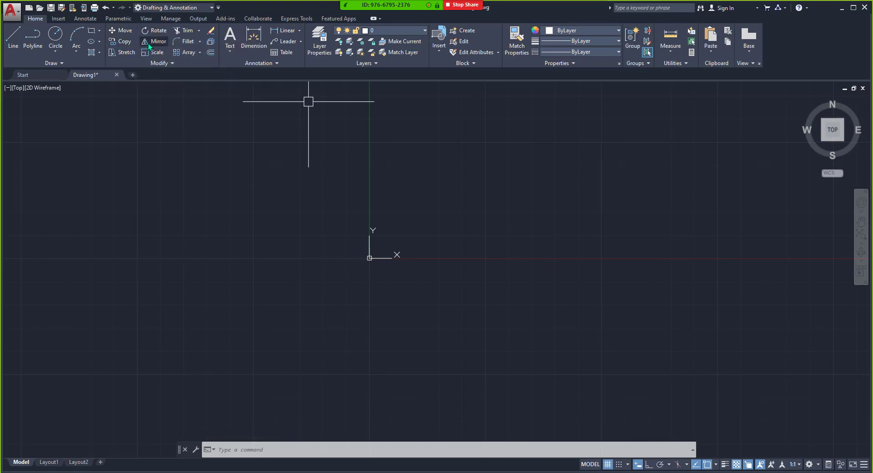
Step: Draw a rectangle from corner 0,0 with width 200 and height 200, then fit it in view
click(92, 30)
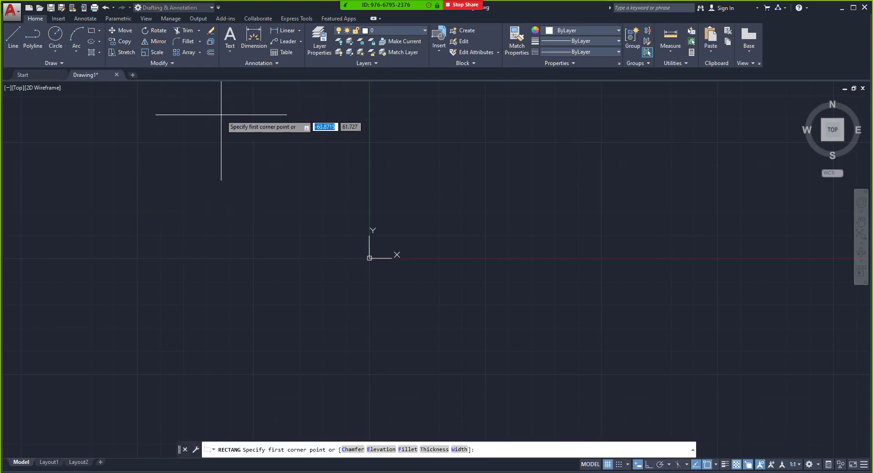
text(0)
text(,0)
key(Return)
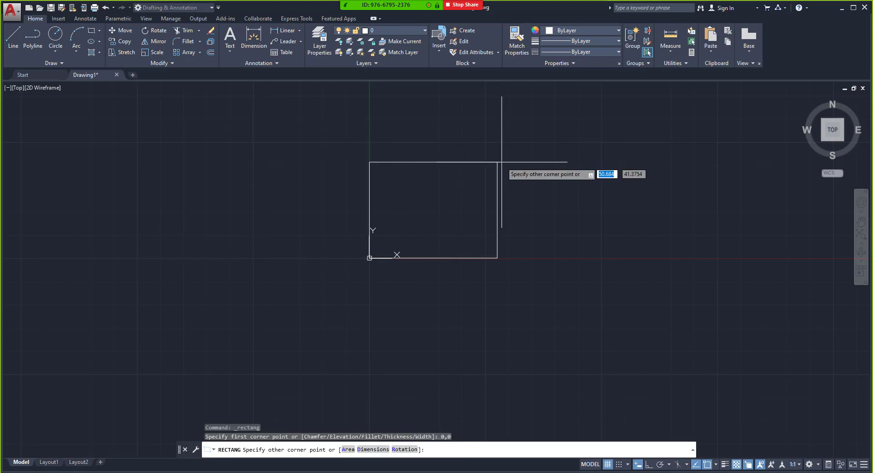
text(200)
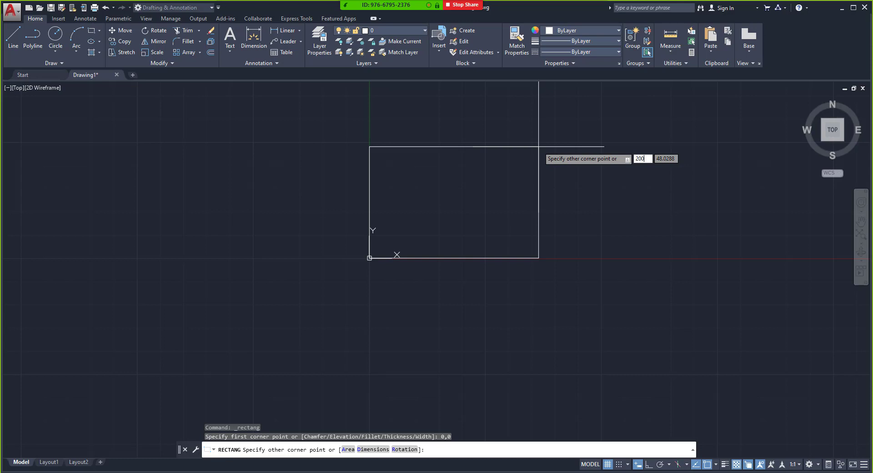
key(Tab)
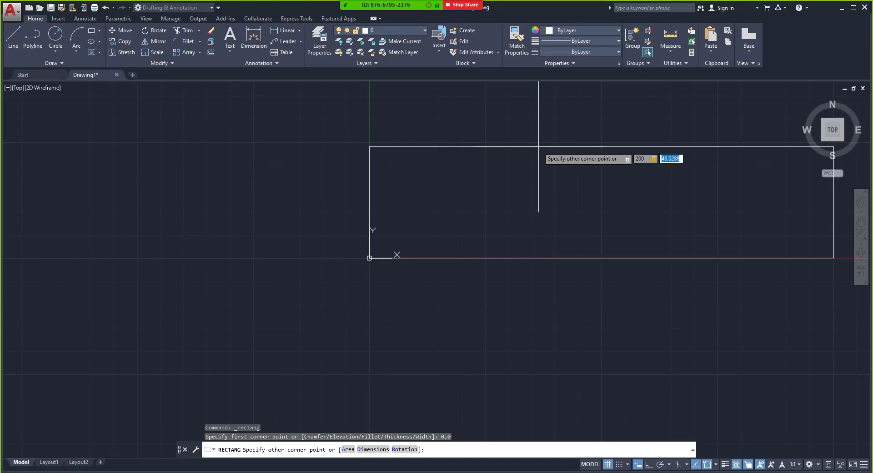
text(100)
key(BackSpace)
key(BackSpace)
text(200)
key(Return)
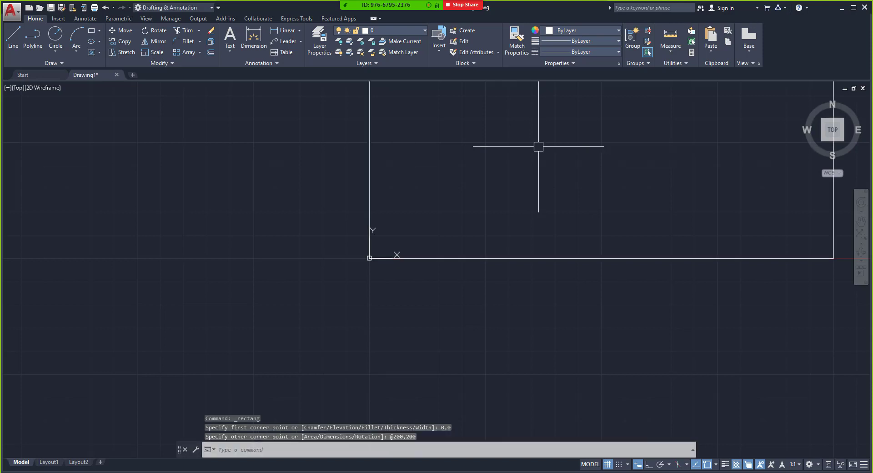
scroll(502, 186, down, 4)
mouse_move(503, 187)
middle_down()
mouse_move(461, 242)
mouse_move(441, 250)
middle_up()
scroll(442, 248, up, 2)
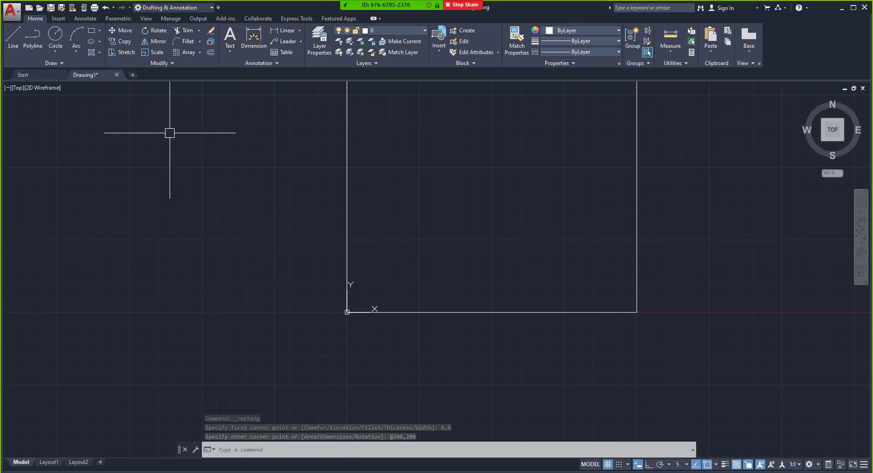
Step: Draw a small circle left of the square and select it for mirroring
click(55, 37)
click(266, 169)
click(291, 157)
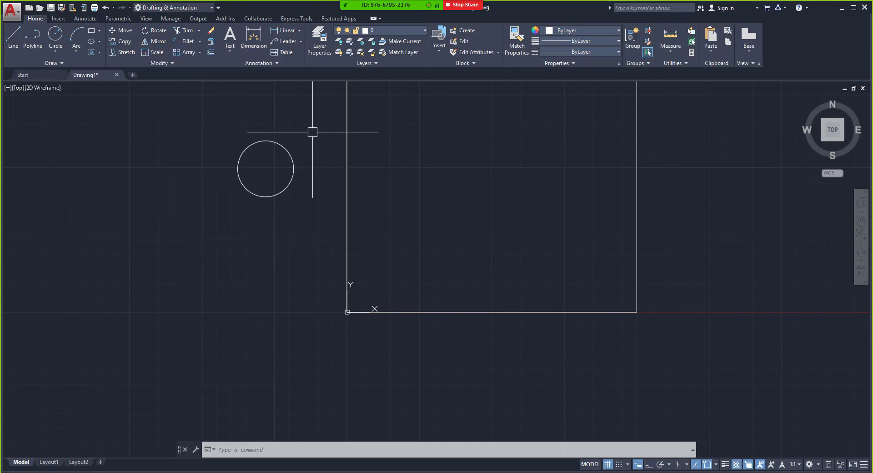
click(314, 127)
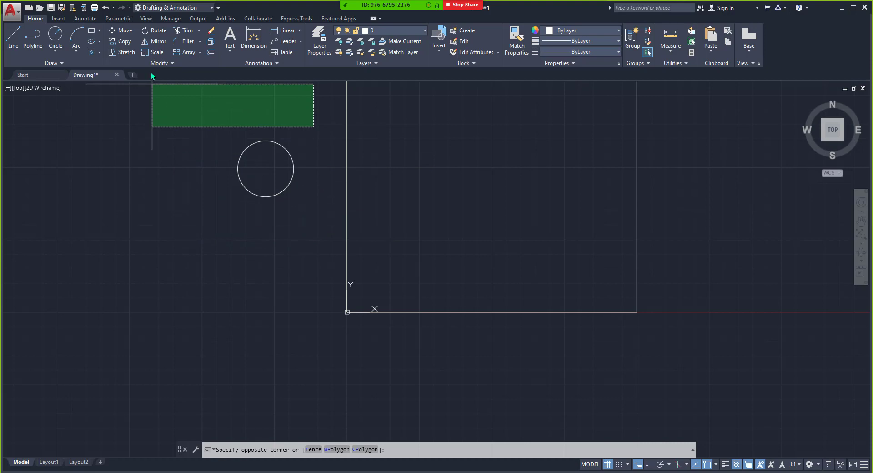
click(221, 232)
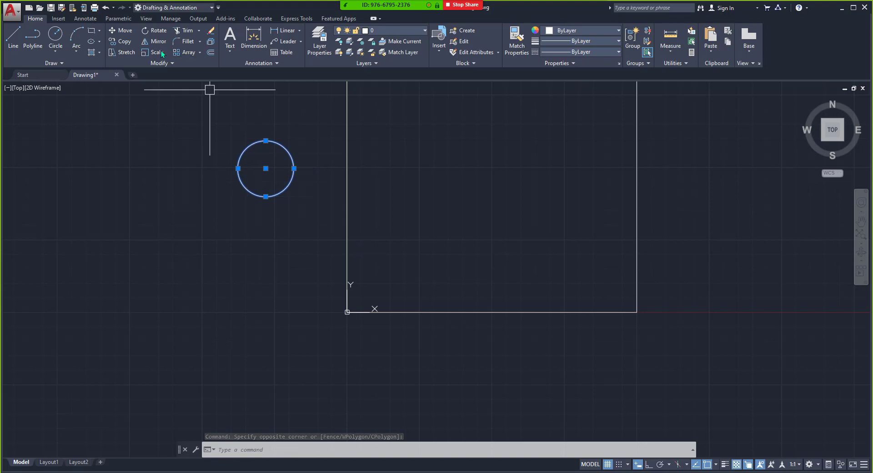
click(152, 42)
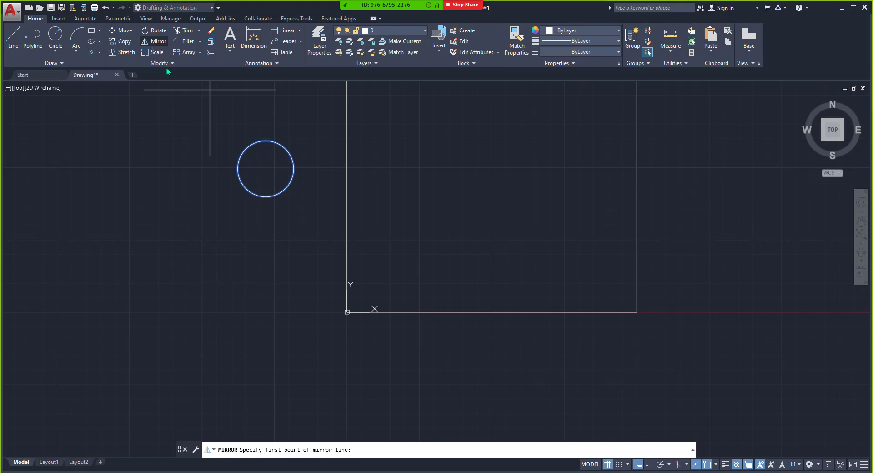
Step: Mirror the circle across the line from the square's lower-left to top-left corner, keeping the original
scroll(357, 232, down, 4)
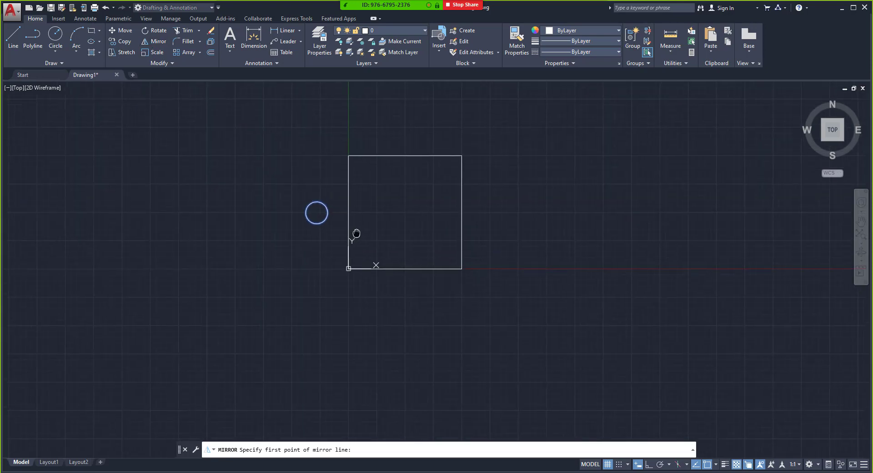
scroll(353, 235, up, 2)
click(324, 326)
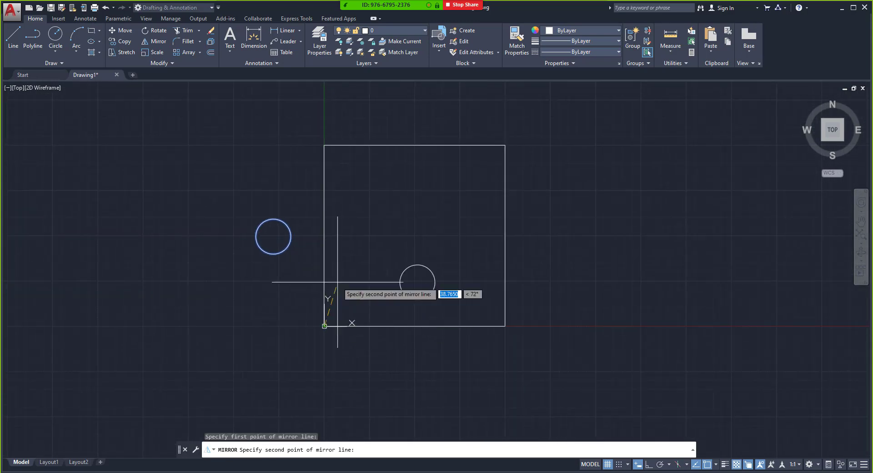
click(325, 145)
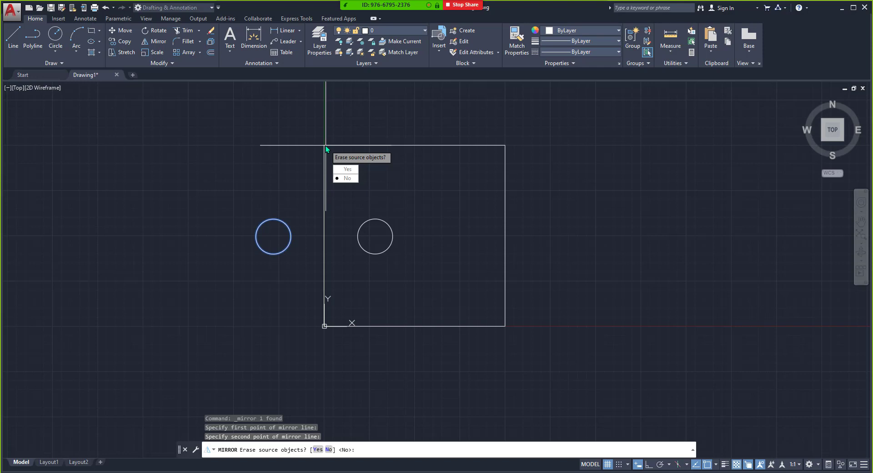
key(Return)
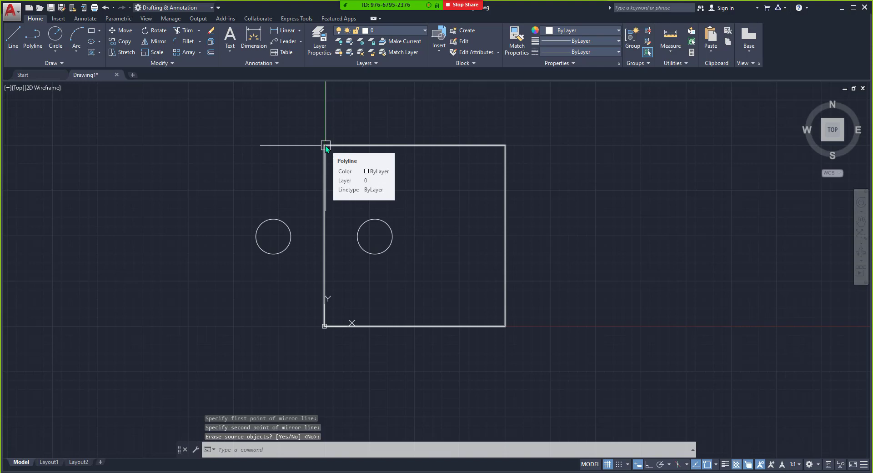
Step: Mirror both circles across the square's bottom edge, answering Y to erase the source circles
click(218, 204)
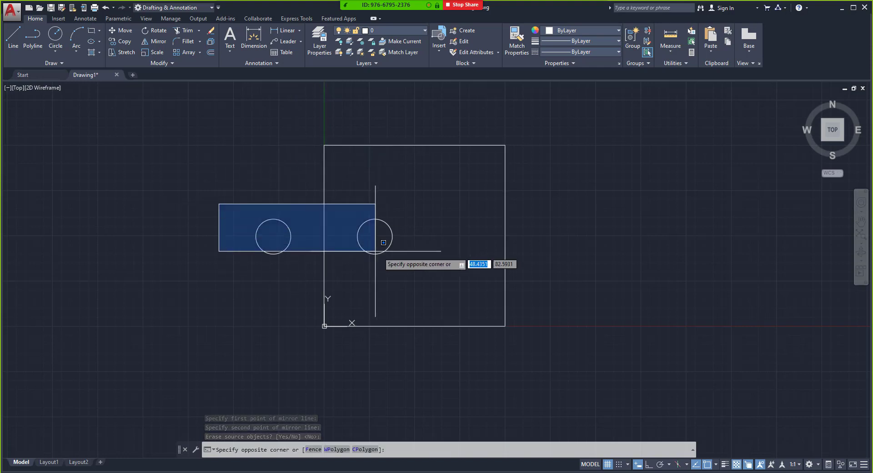
click(425, 265)
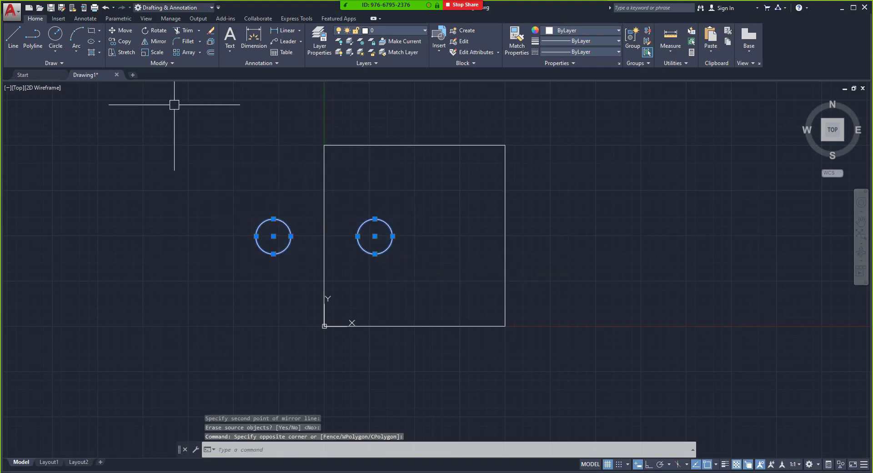
click(156, 44)
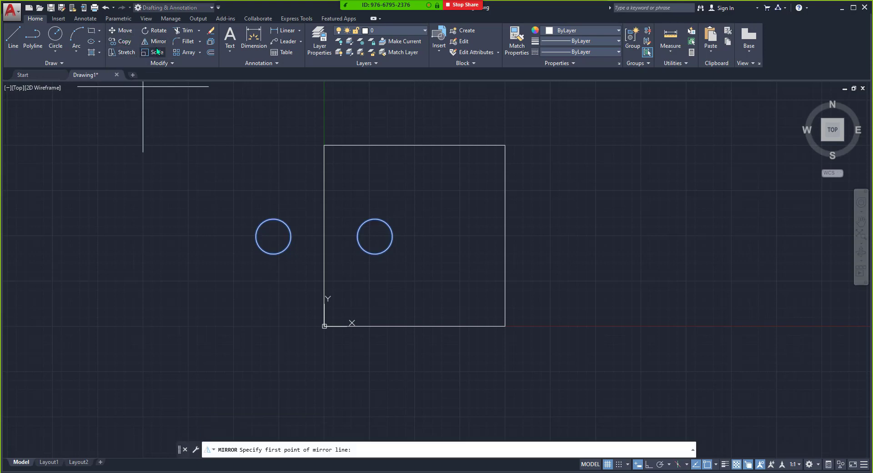
click(324, 326)
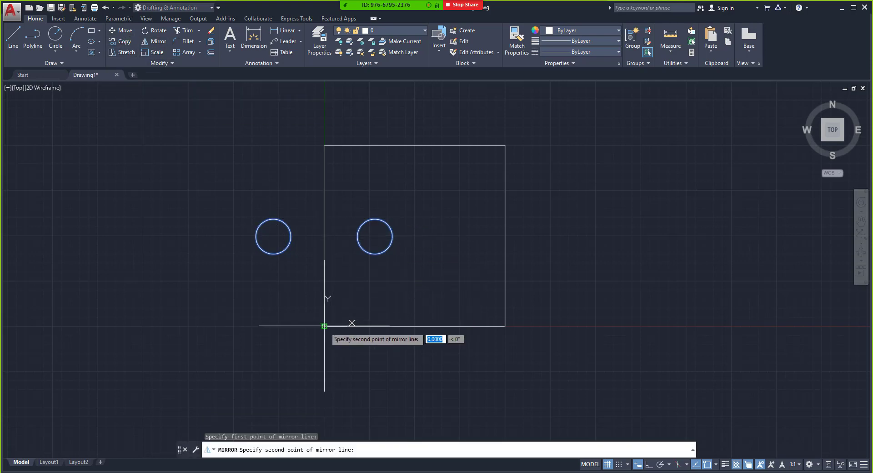
click(505, 325)
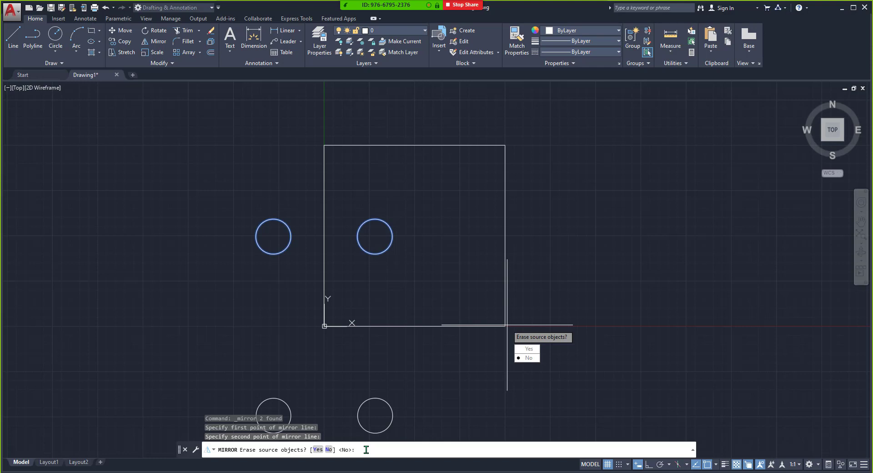
text(y)
key(Return)
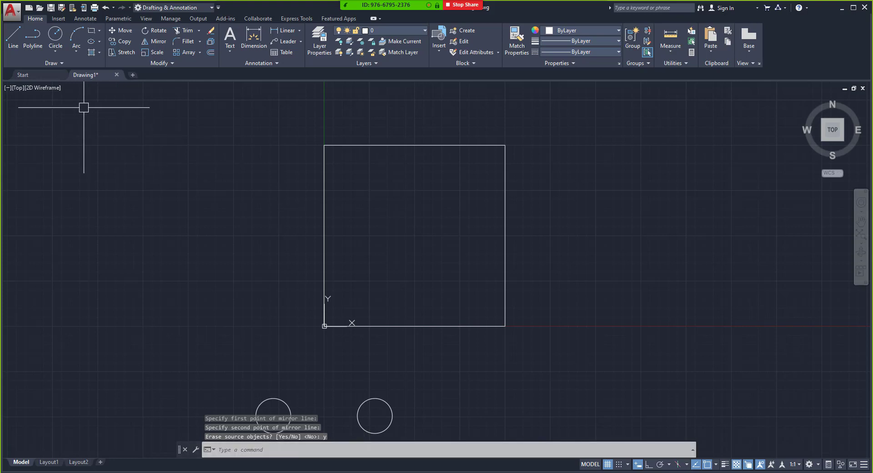
Step: Start a line at a point right of the square, undoing an accidental 50-unit segment
click(13, 38)
scroll(592, 147, down, 2)
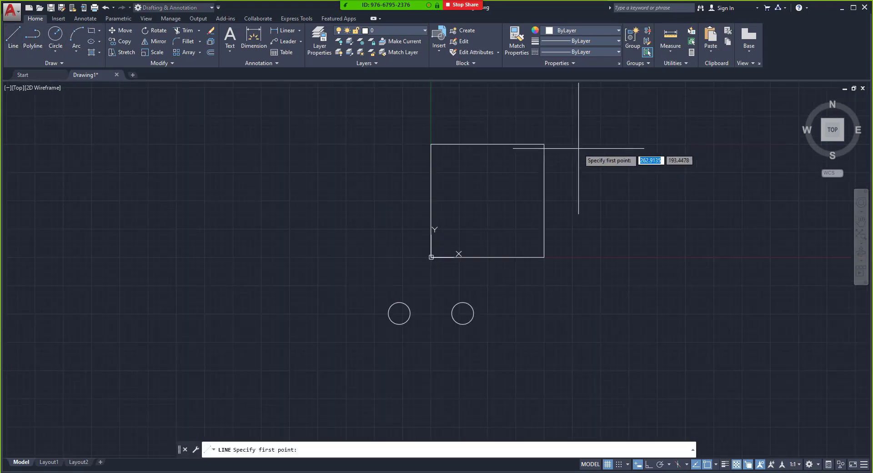
middle_drag(576, 146, 346, 200)
click(450, 224)
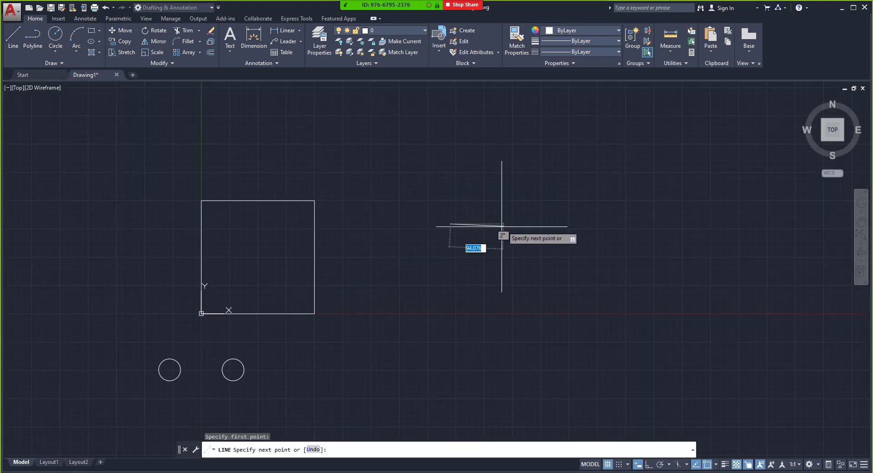
text(50)
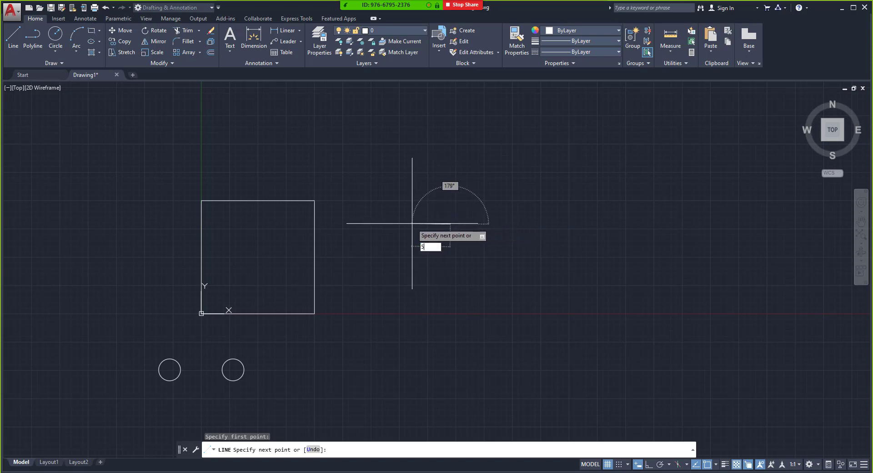
key(Return)
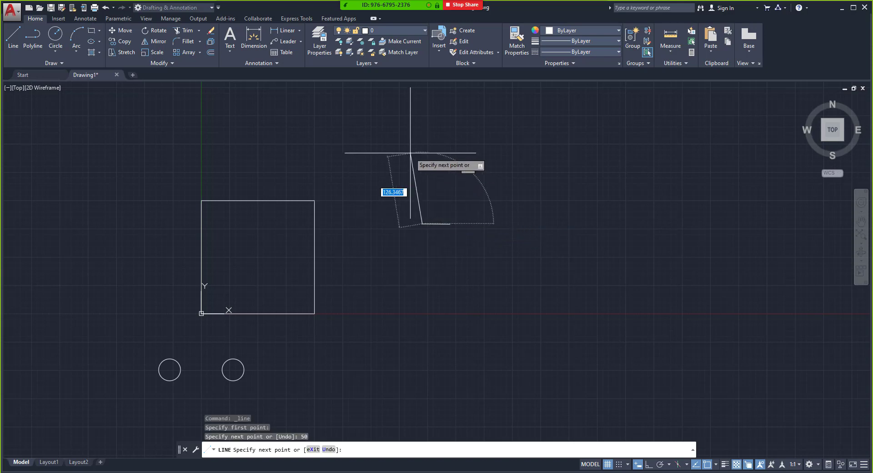
key(ctrl+z)
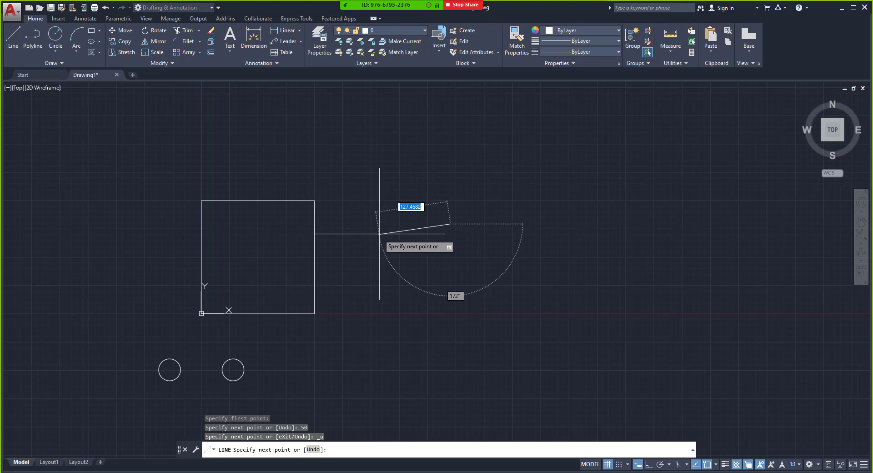
Step: With Ortho on, draw the two 50-unit legs of the right triangle, end the line, and zoom in
key(F8)
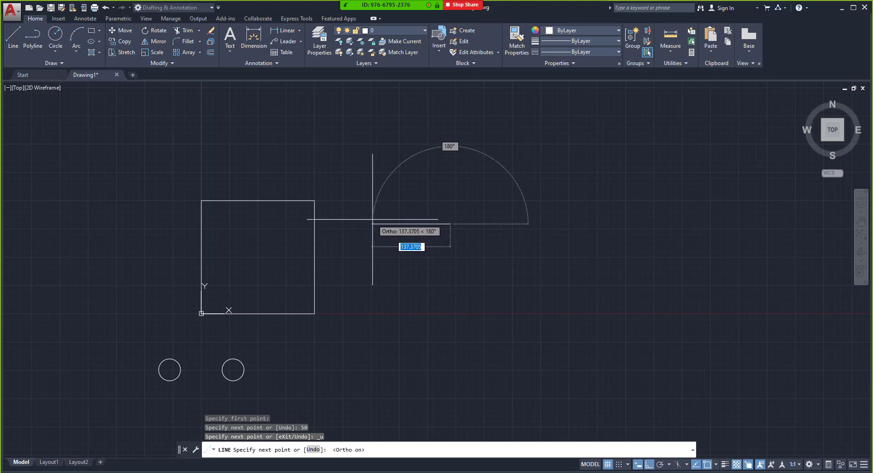
text(50)
key(Return)
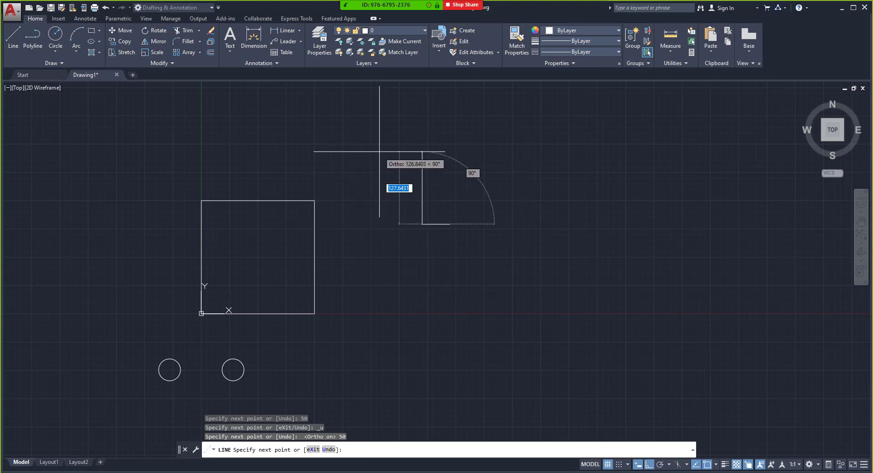
text(50)
key(Return)
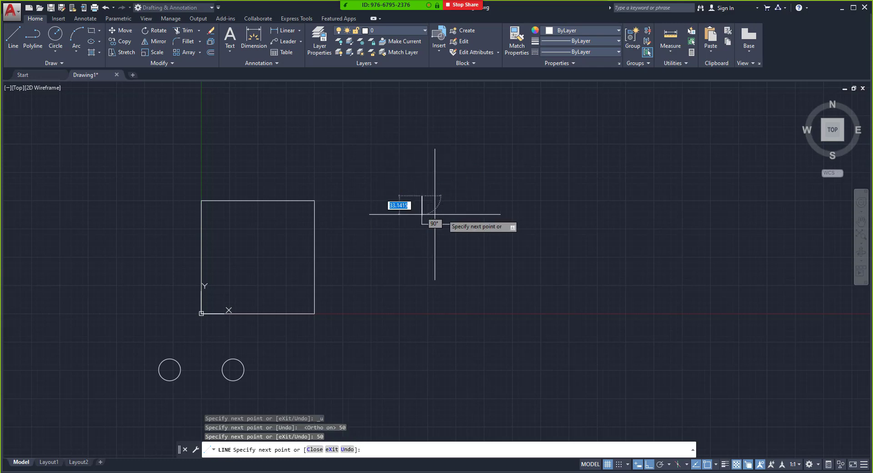
right_click(484, 196)
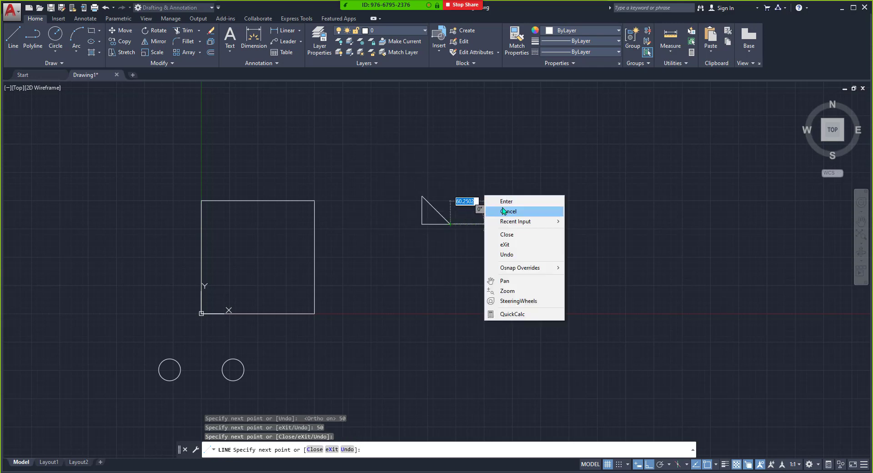
click(503, 201)
scroll(448, 225, up, 2)
scroll(446, 209, up, 2)
middle_drag(446, 206, 444, 260)
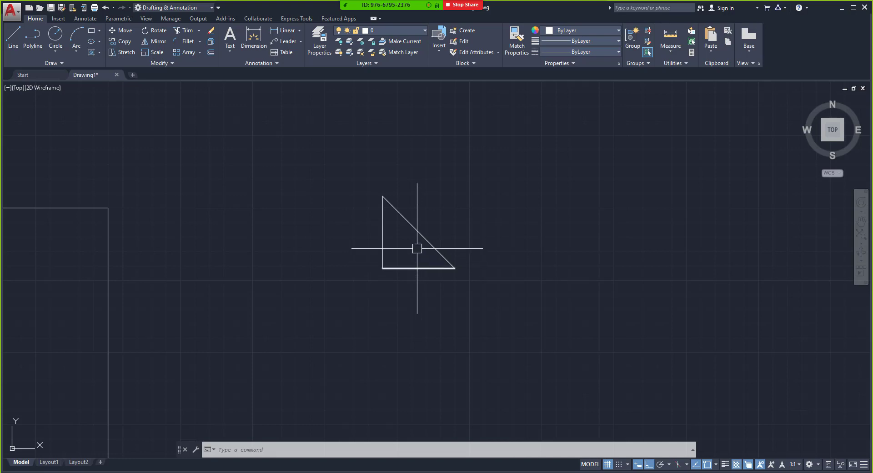
click(354, 177)
click(475, 302)
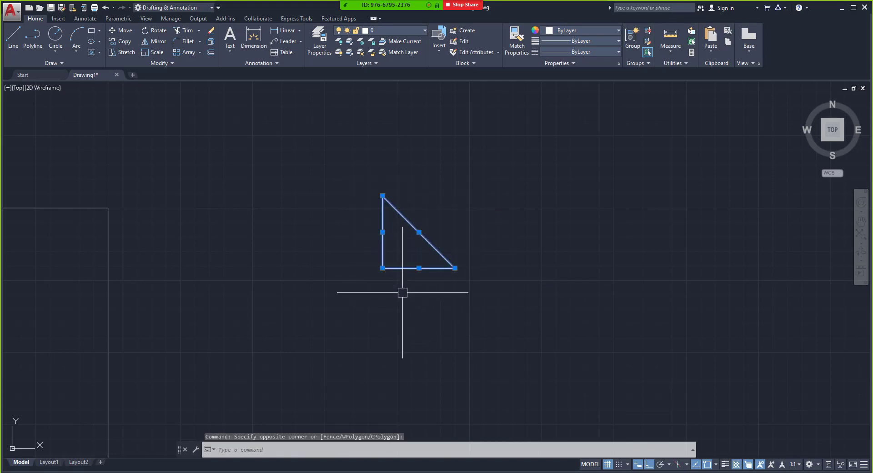
key(Escape)
click(406, 269)
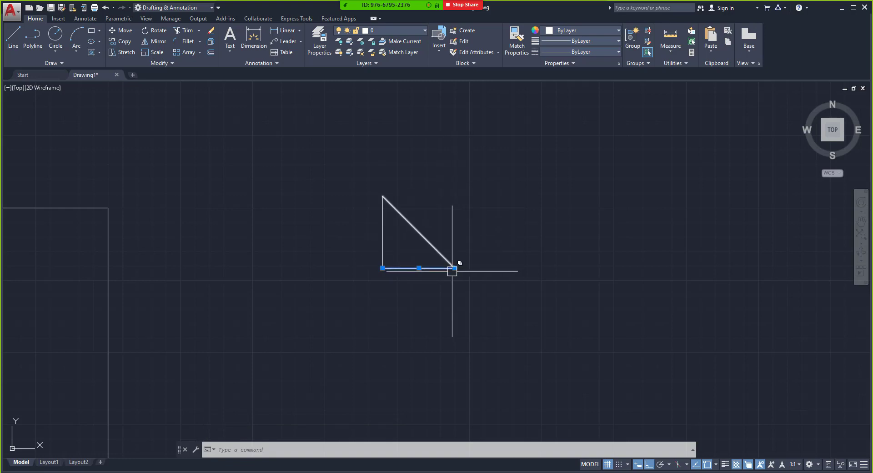
mouse_move(437, 268)
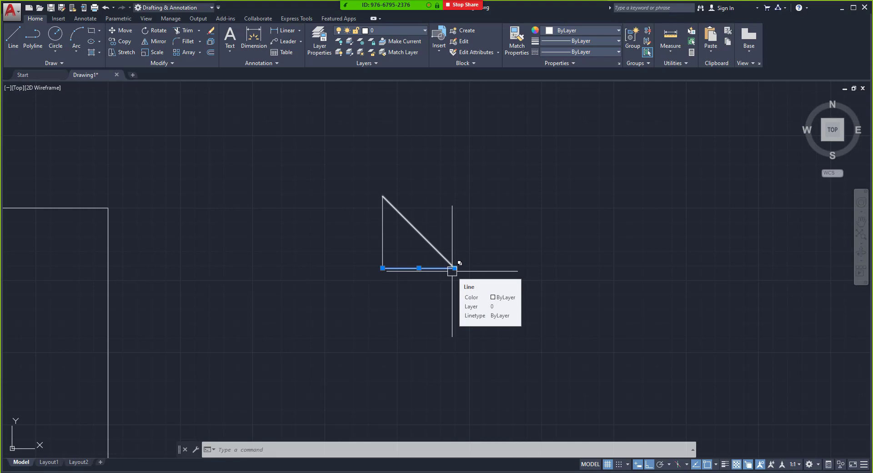
key(Escape)
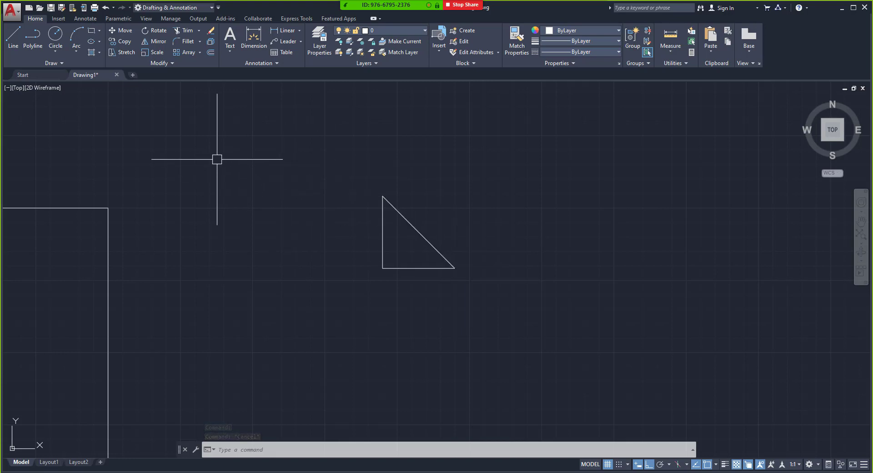
text(mi)
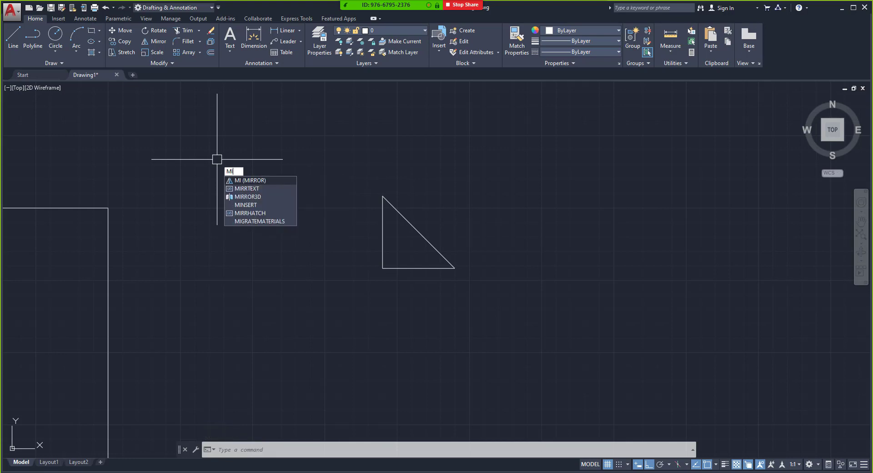
key(Return)
click(313, 161)
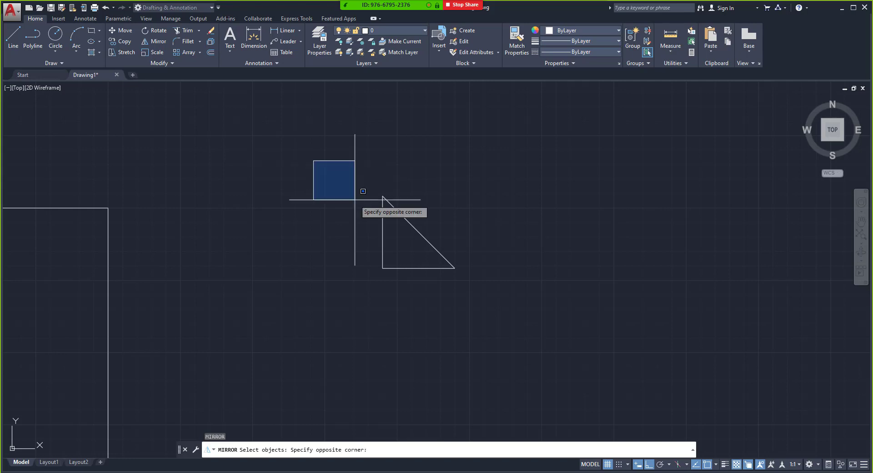
click(482, 296)
key(Return)
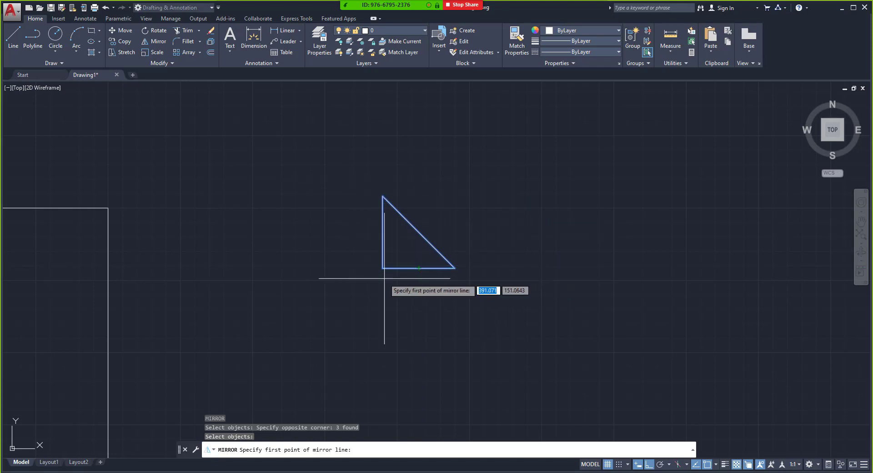
click(419, 269)
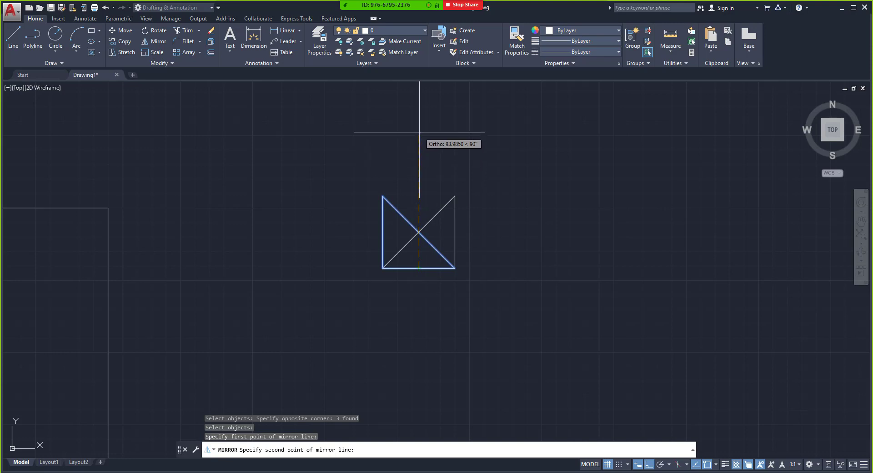
click(419, 132)
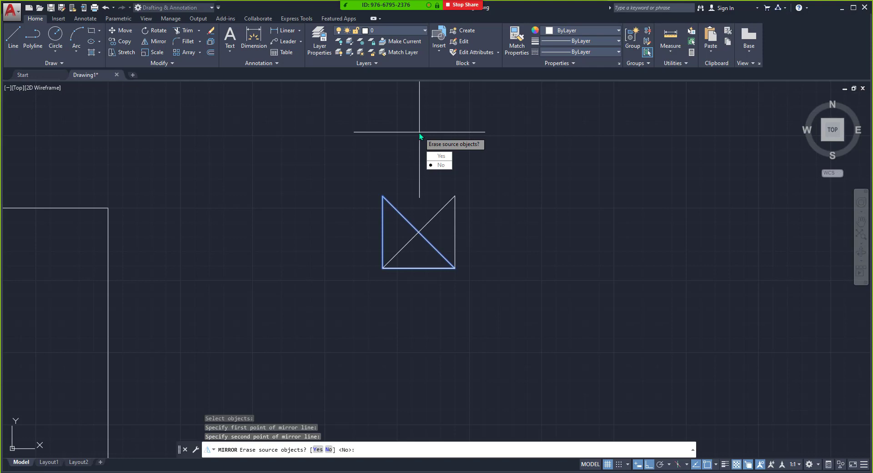
text(y)
key(Return)
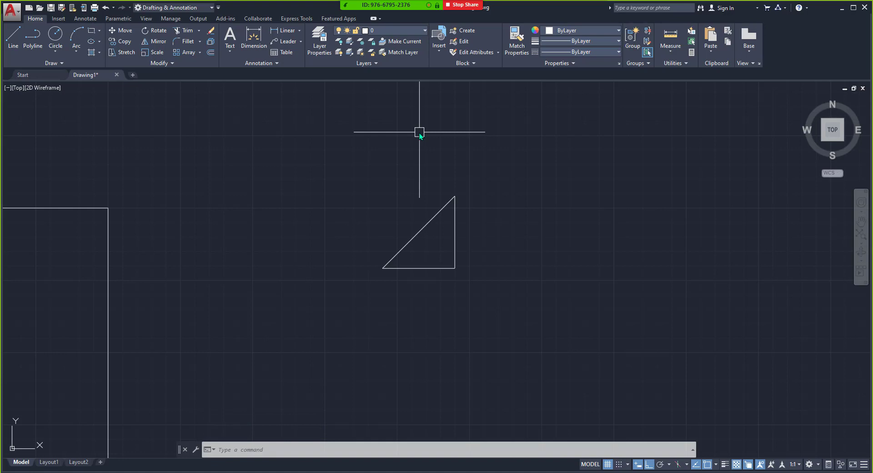
text(u)
key(Return)
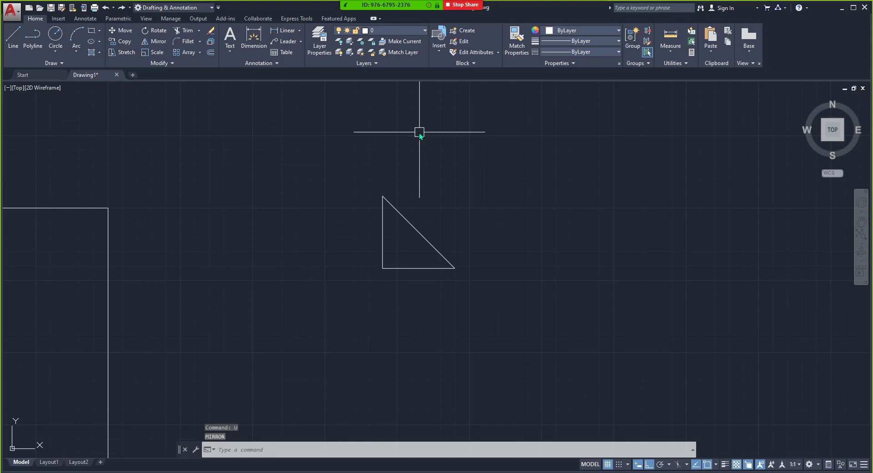
Step: Window-select the whole triangle, start Mirror with MI, and show the object snap modes list
click(323, 146)
click(517, 303)
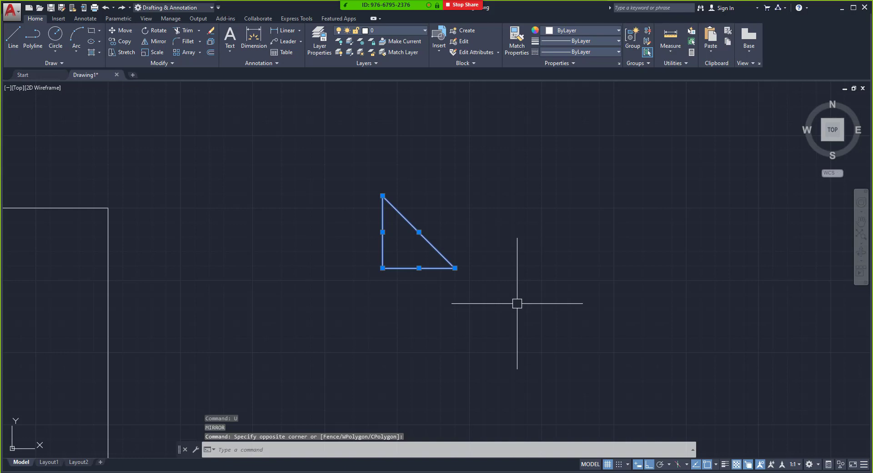
text(M)
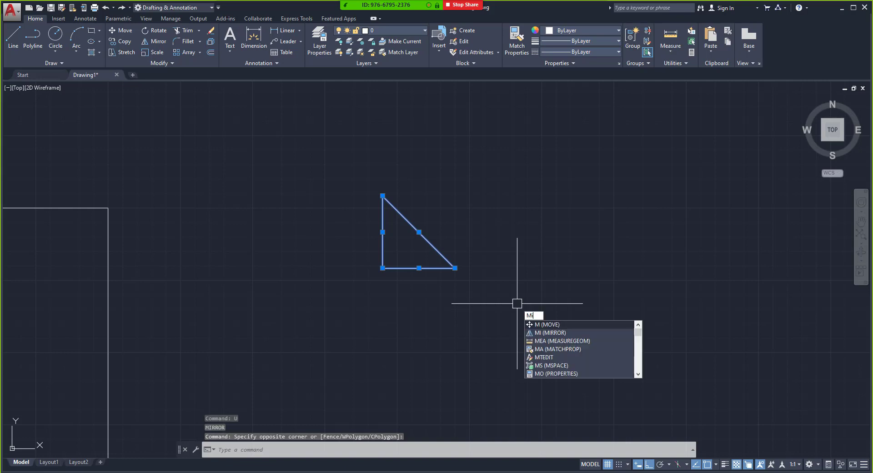
text(I)
key(Return)
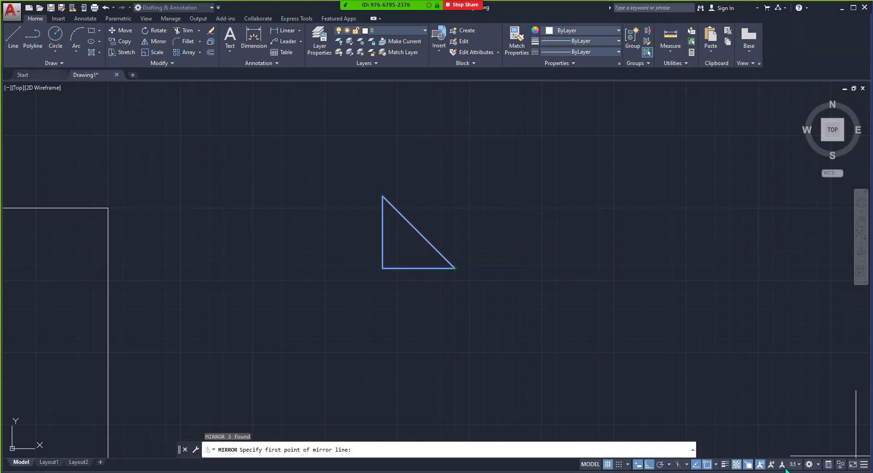
click(717, 464)
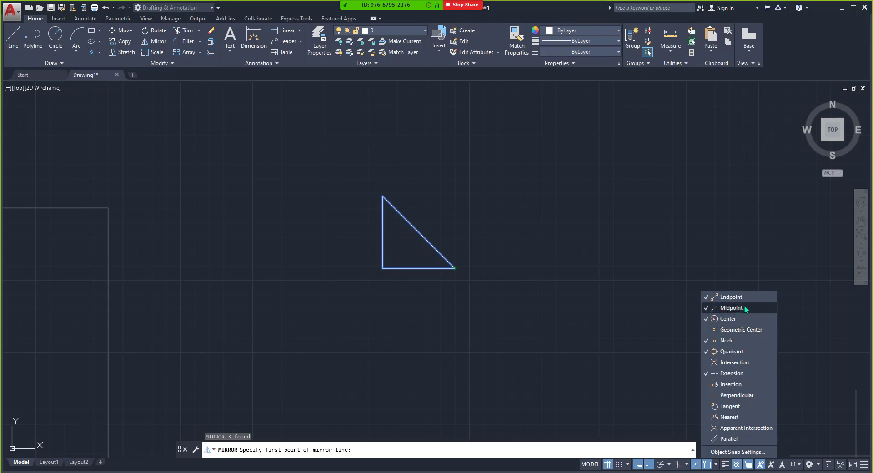
Step: Tick Endpoint in the Object Snap settings so Mirror can resume picking points
click(729, 452)
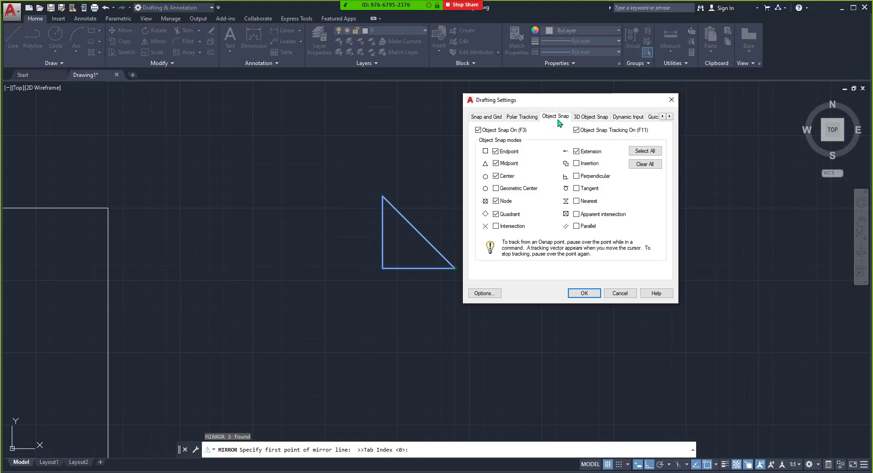
click(496, 151)
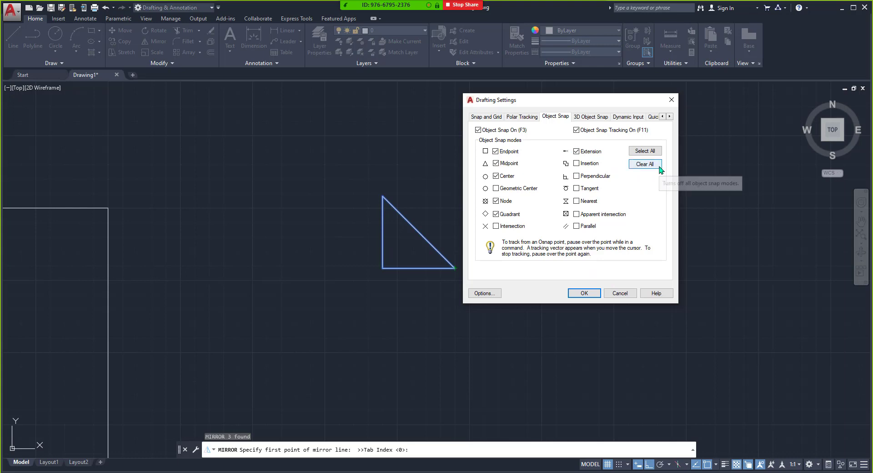
click(584, 293)
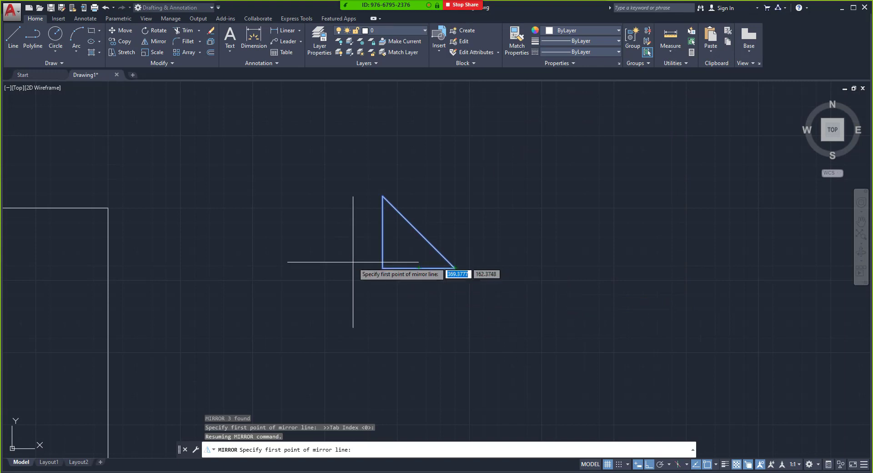
Step: Mirror the triangle across a vertical line from its base midpoint, answering Y to erase the original
click(419, 268)
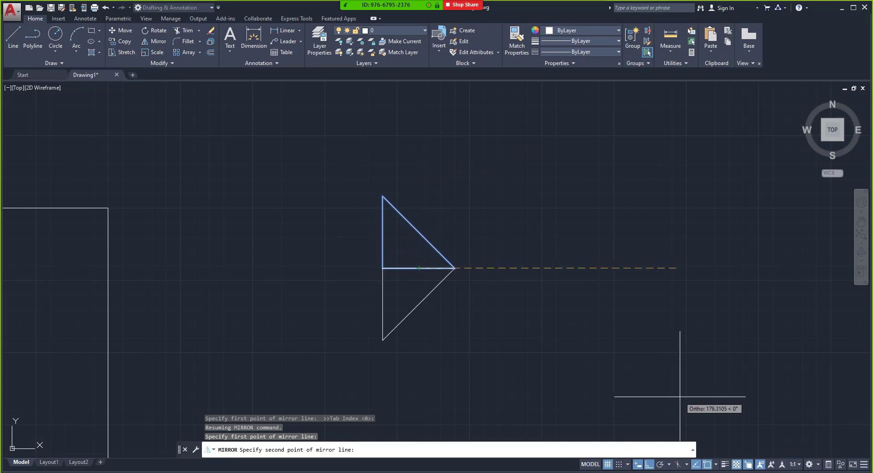
click(669, 464)
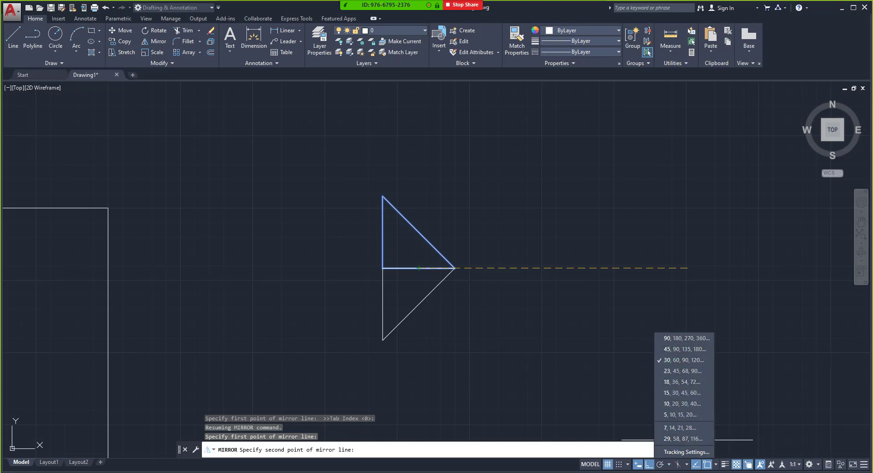
click(417, 296)
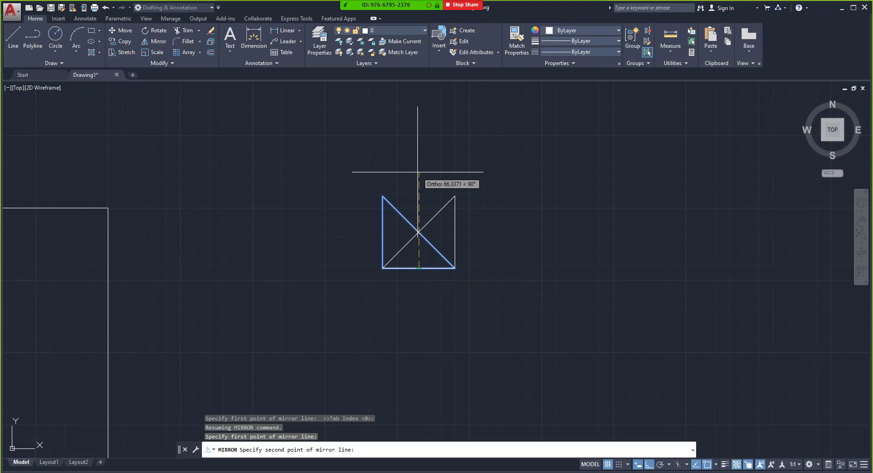
click(418, 172)
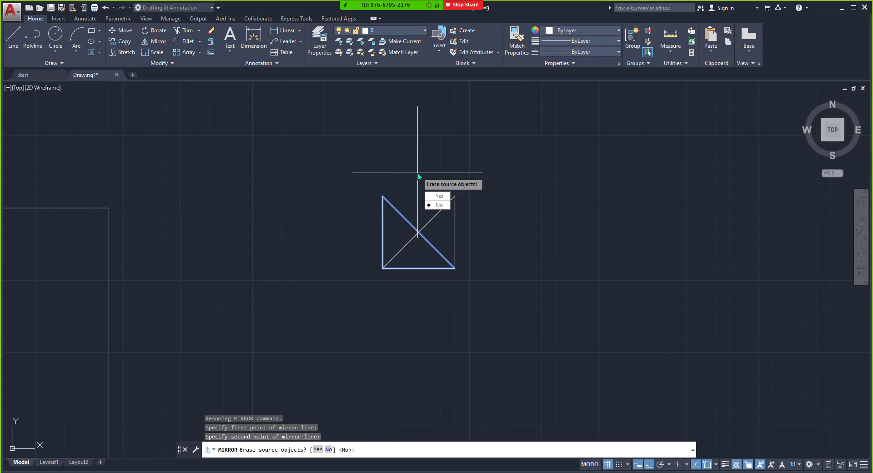
text(y)
key(Return)
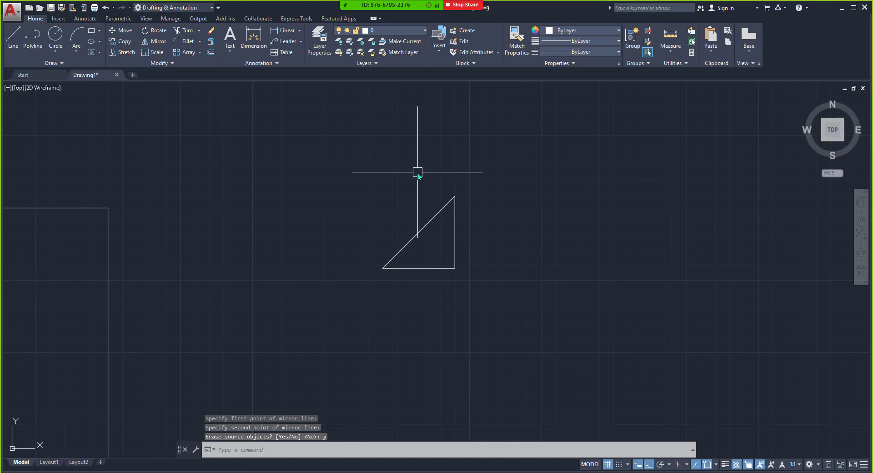